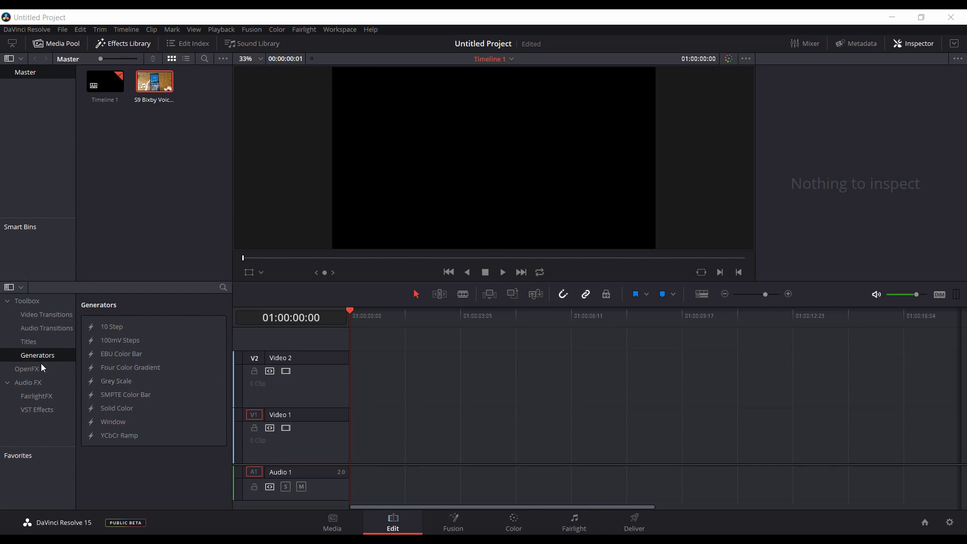
Drop a Solid Color generator on Video 1 and convert it with New Compound Clip into Compound Clip 1.
drag(128, 409, 347, 415)
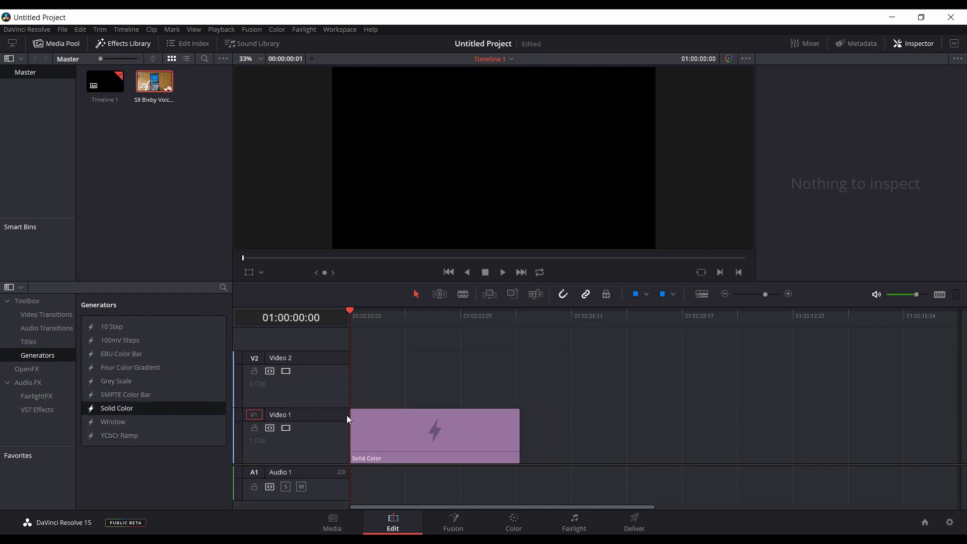
right_click(392, 431)
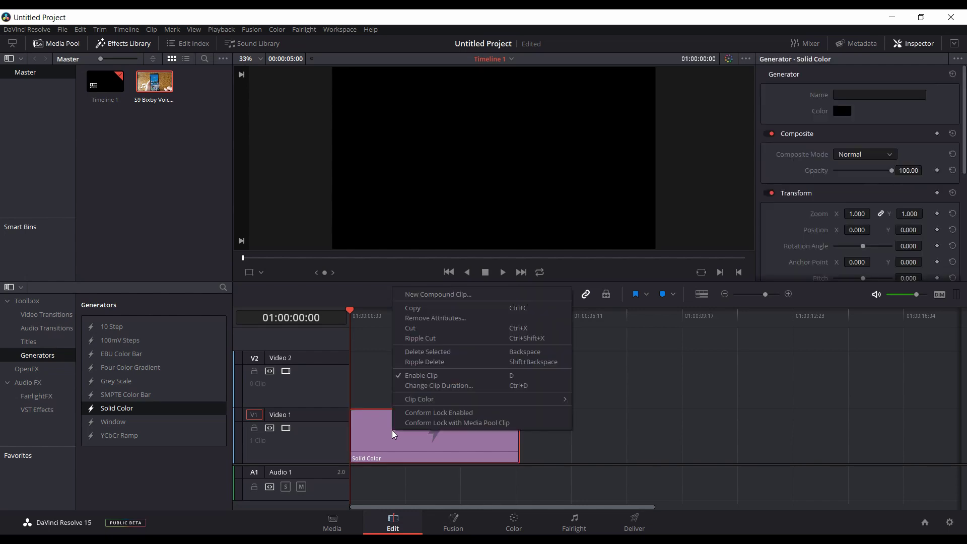
click(437, 295)
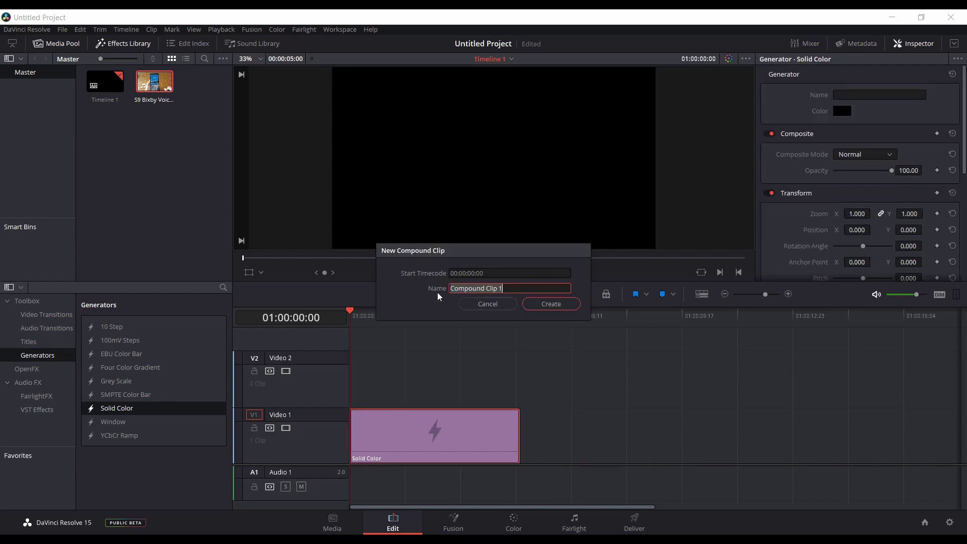
click(539, 304)
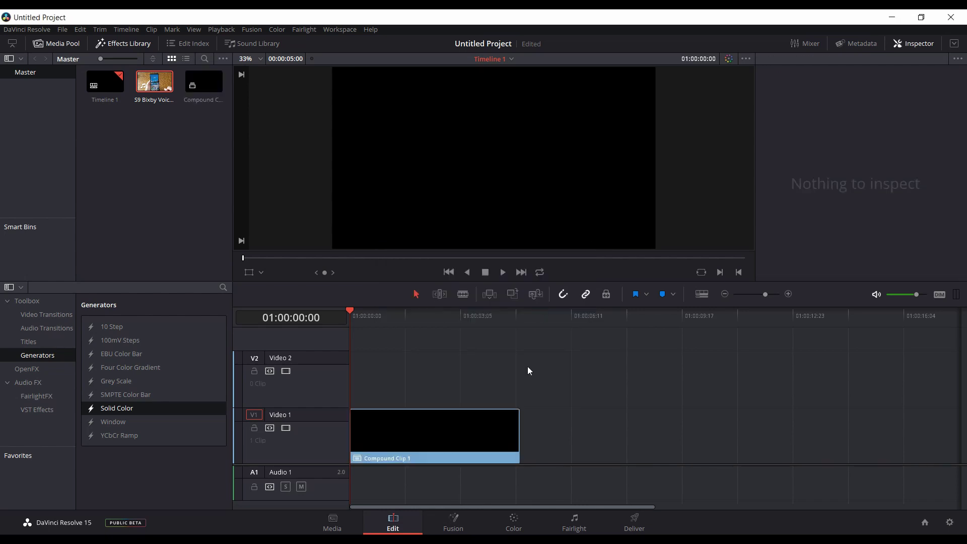
click(454, 527)
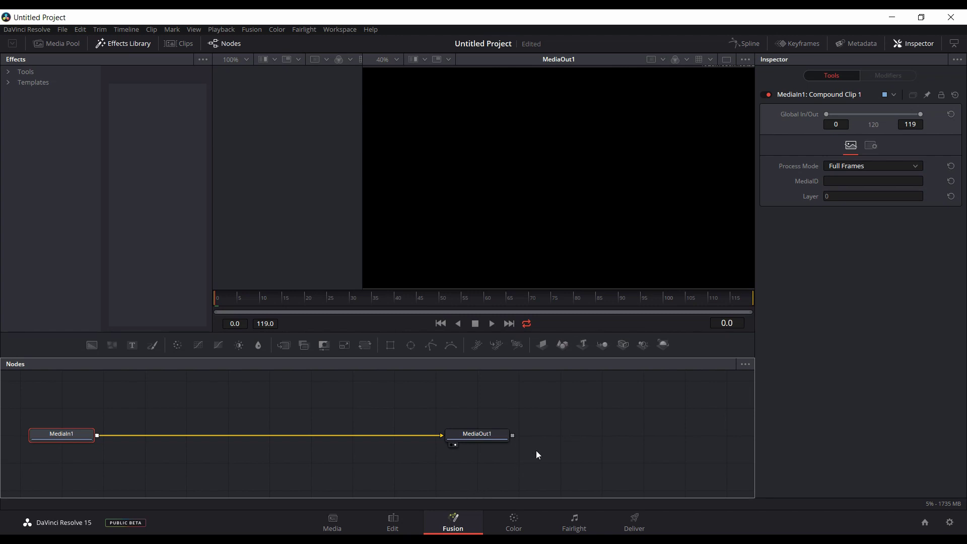
Back on the edit timeline, delete Compound Clip 1 from Video 1.
click(398, 522)
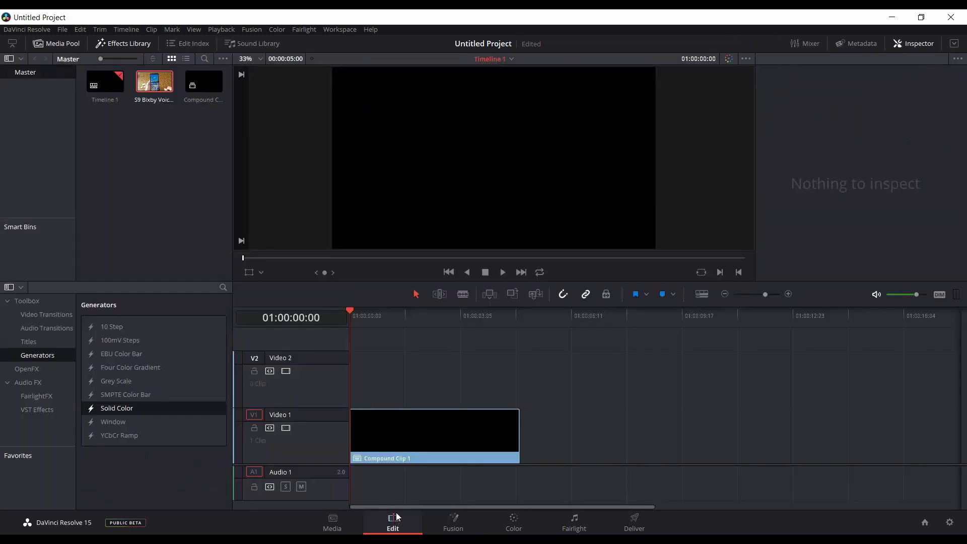
click(401, 425)
key(Delete)
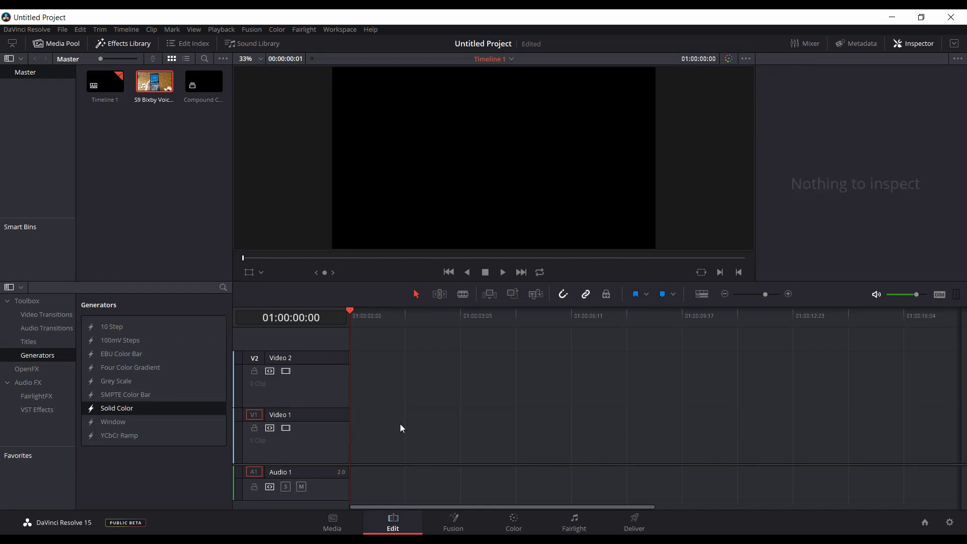
Place the Transparent Background Fusion title from Titles at the start of Video 1.
click(31, 343)
scroll(140, 403, down, 15)
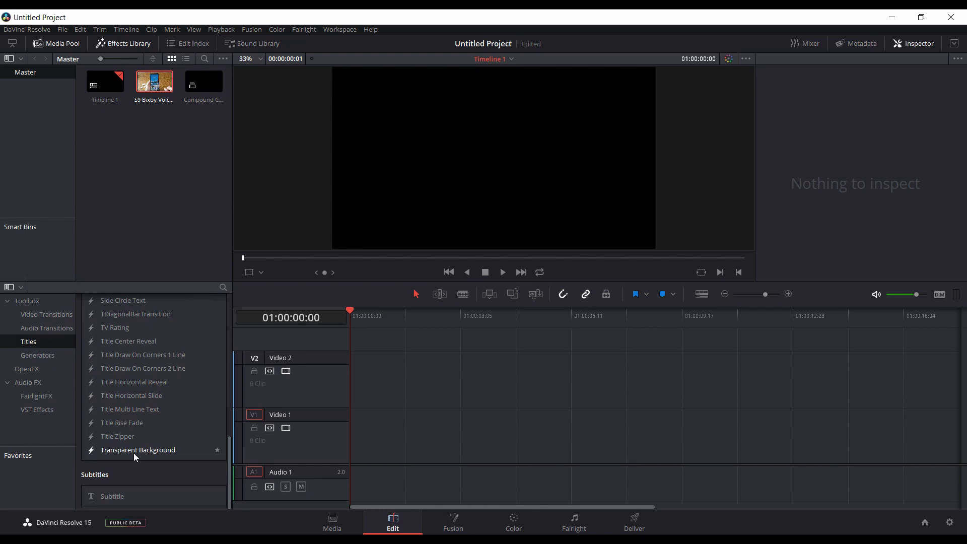
click(128, 449)
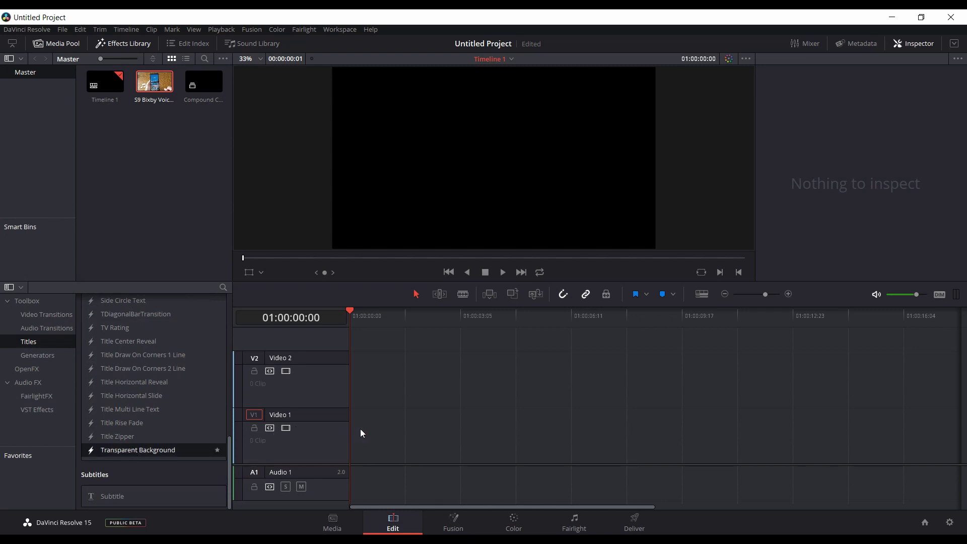
mouse_move(361, 434)
mouse_down()
mouse_move(373, 436)
mouse_move(353, 439)
mouse_up()
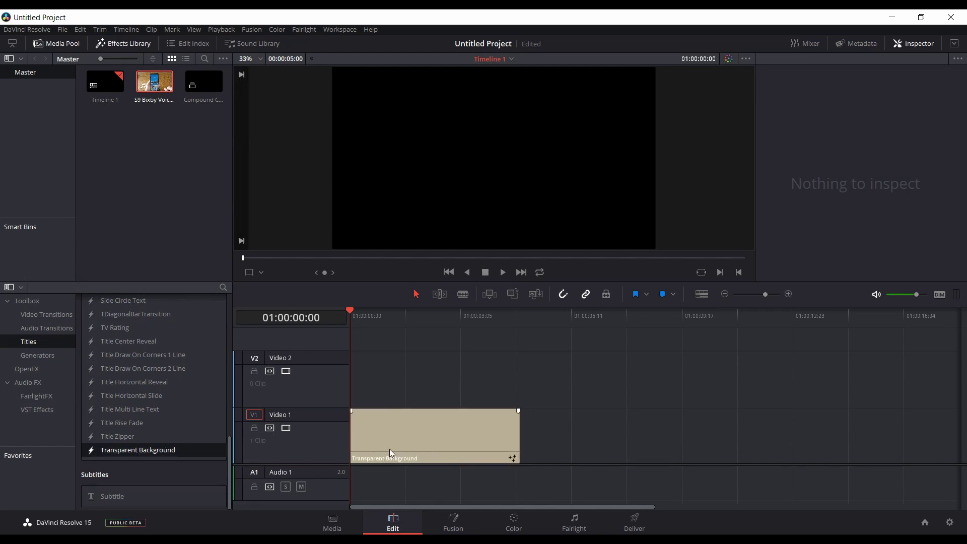
Open the title's composition in Fusion and spread the nodes, moving MediaOut1 further right.
click(459, 527)
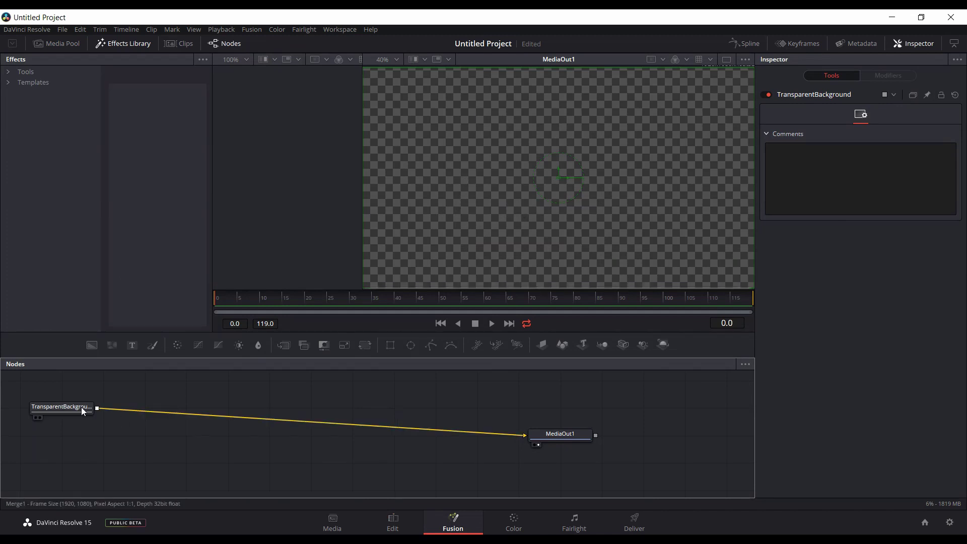
drag(83, 411, 82, 419)
drag(572, 439, 635, 432)
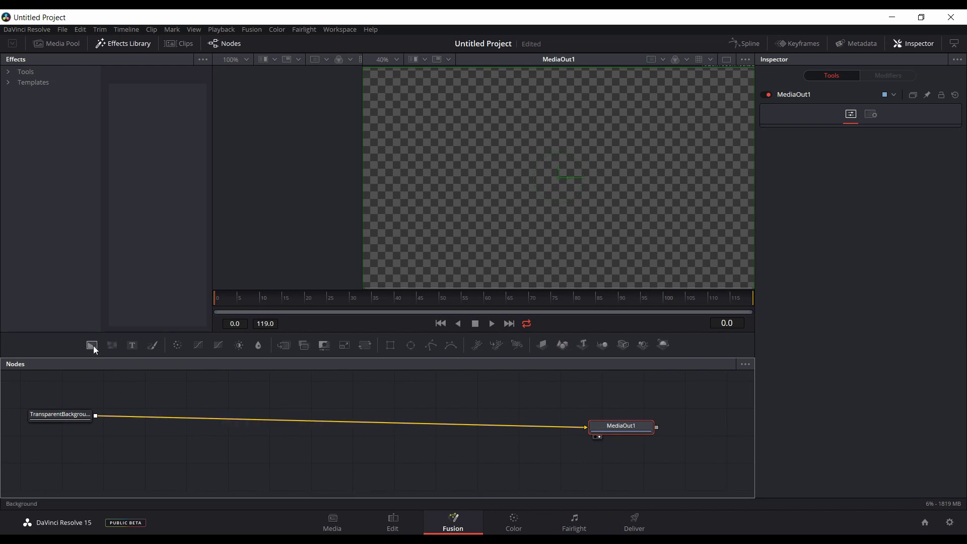
Merge a Text1 node over TransparentBackground reading 'Fusion' at a larger size.
click(45, 414)
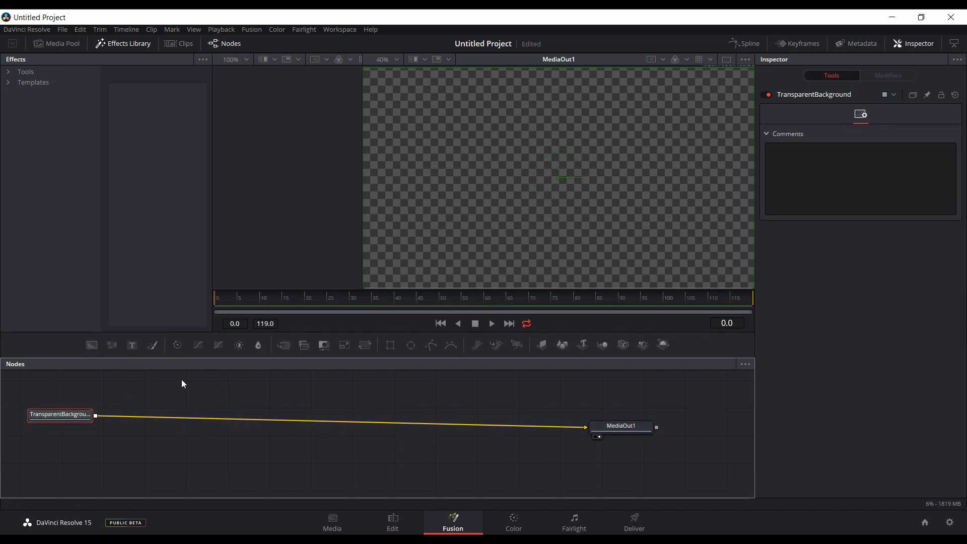
click(133, 346)
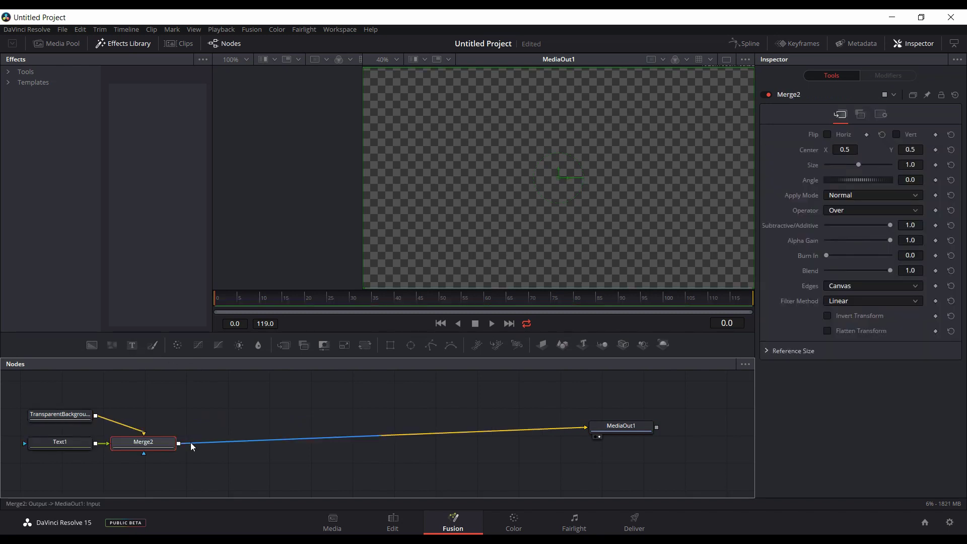
click(57, 445)
click(862, 204)
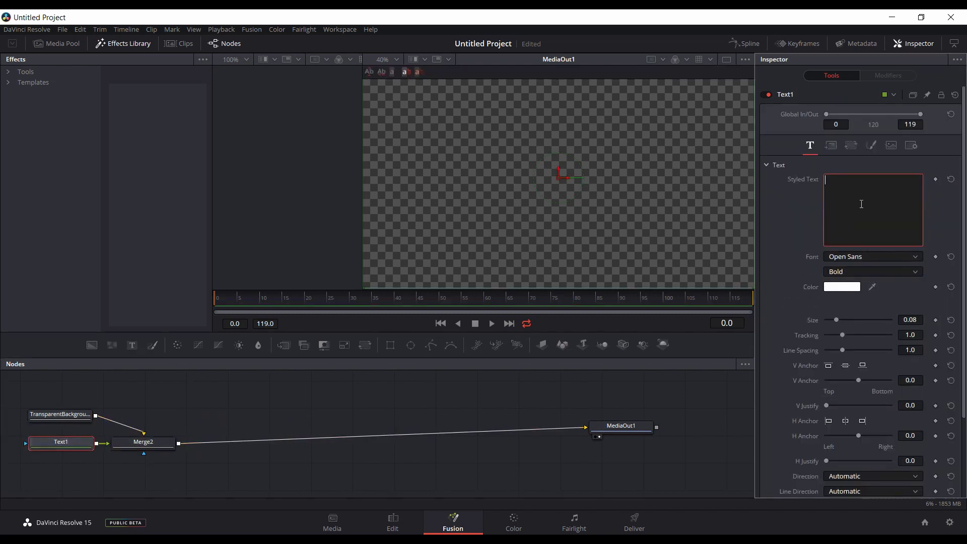
text(Fusion)
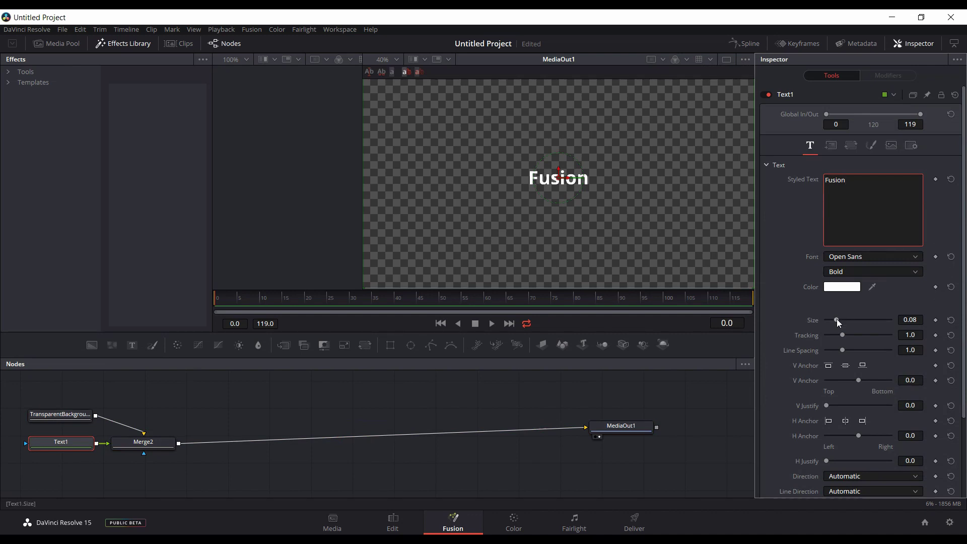
drag(836, 319, 847, 319)
click(393, 518)
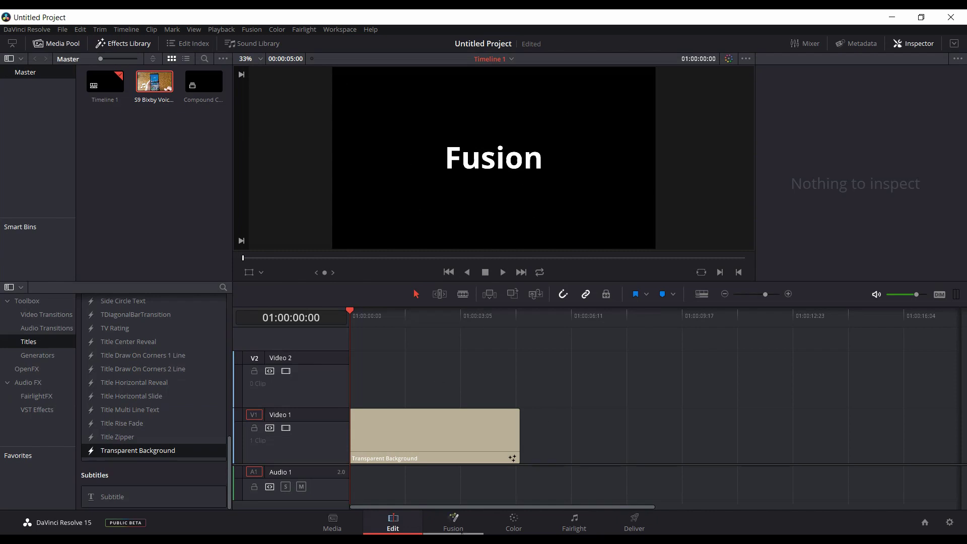
Move the title to V2 over S9 Bixby Voice.mp4 on V1, preview it, and select all clips.
drag(437, 447, 428, 385)
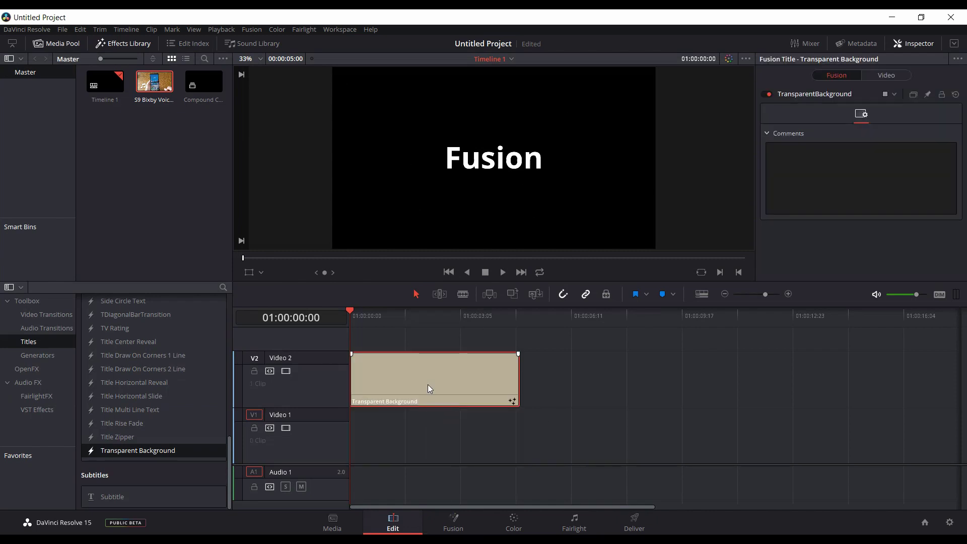
drag(149, 88, 404, 430)
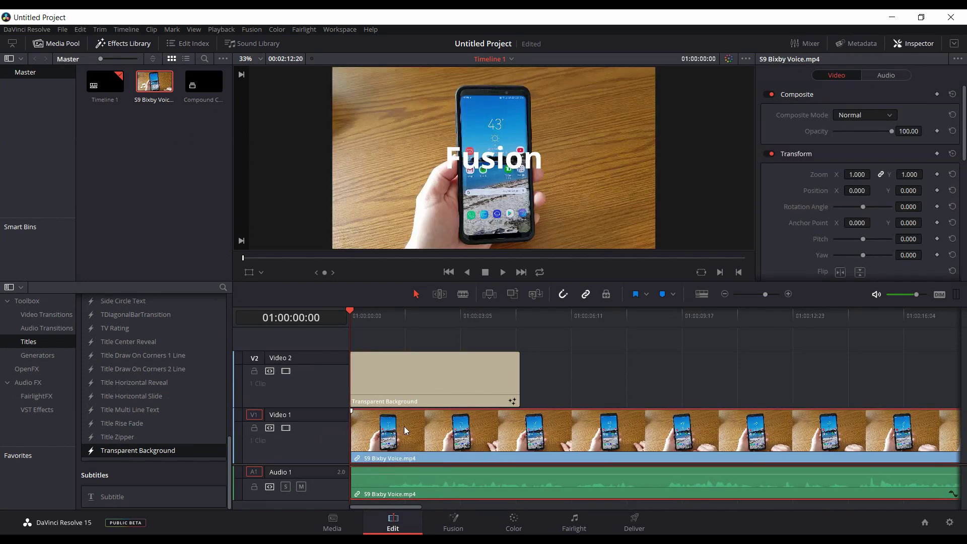
click(385, 320)
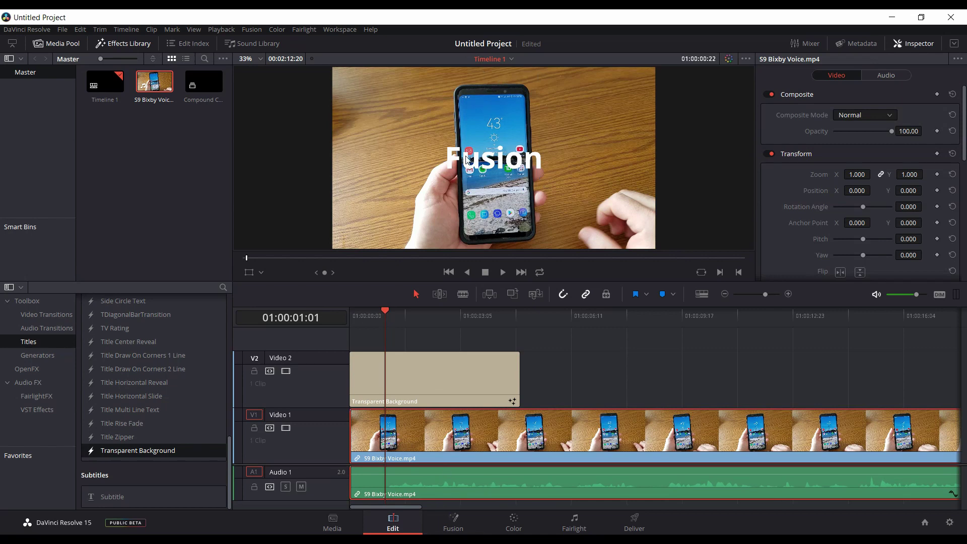
drag(404, 318, 442, 319)
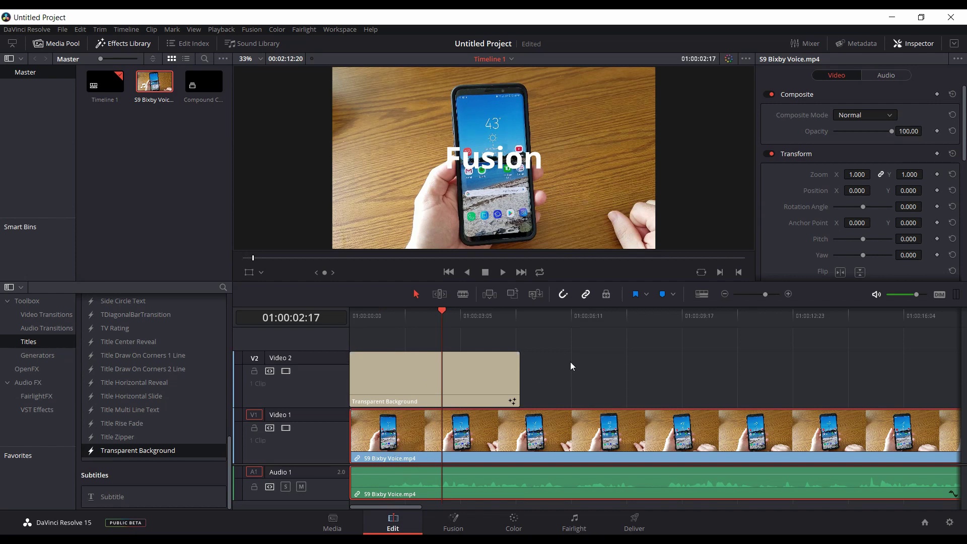
drag(570, 361, 480, 482)
Delete the selected clips, add a Solid Color clip to V1, and set the playhead to 01:00:01:11.
key(Delete)
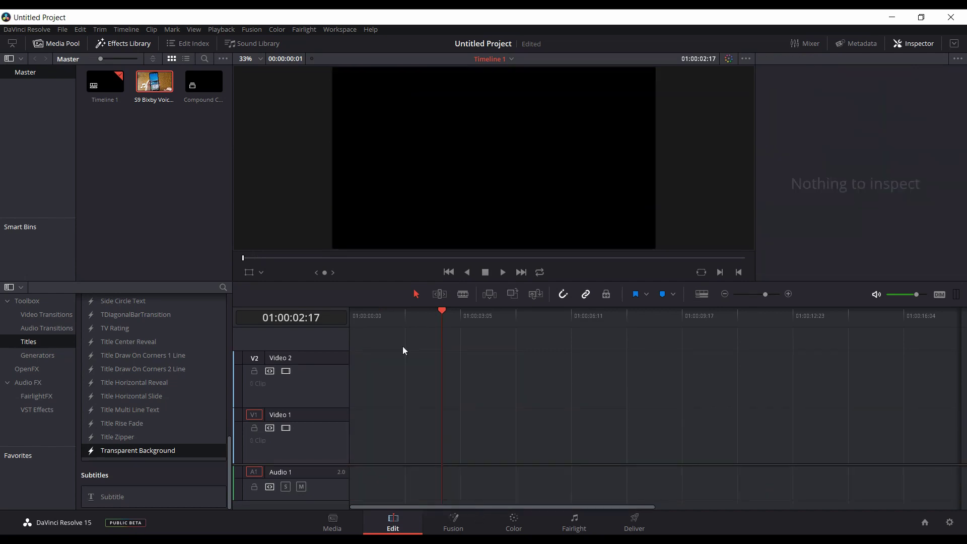
click(46, 354)
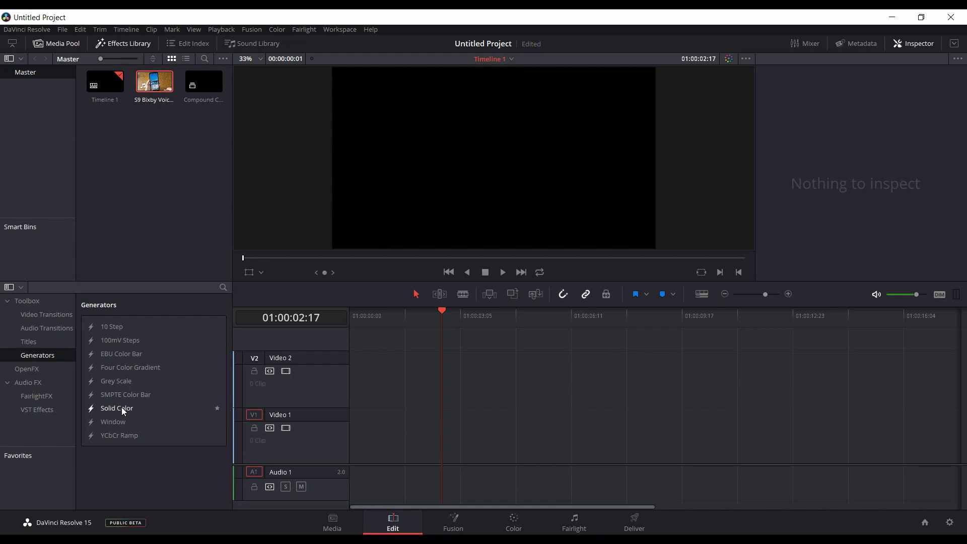
drag(122, 407, 351, 429)
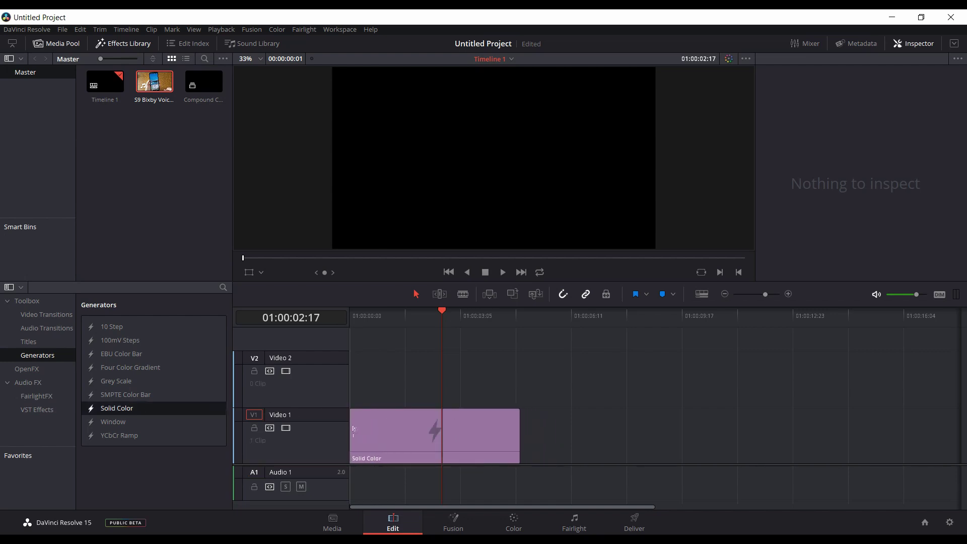
drag(442, 311, 399, 311)
View Project Settings and cancel without changes, then delete the Solid Color clip.
click(63, 30)
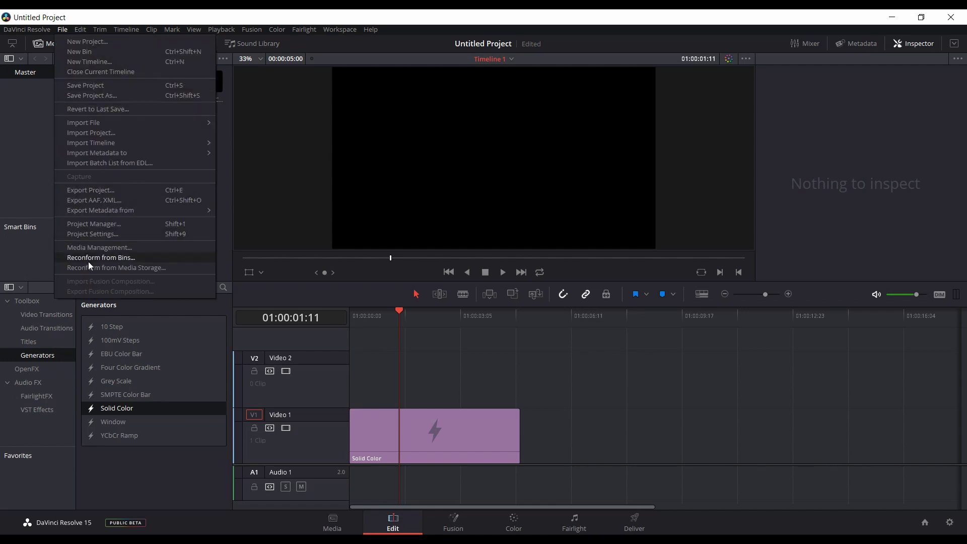
click(95, 235)
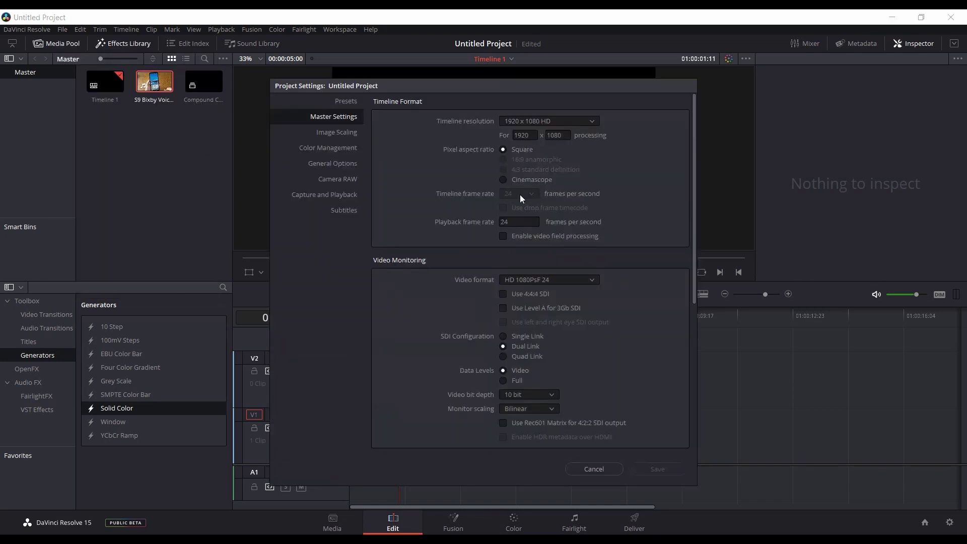
click(595, 469)
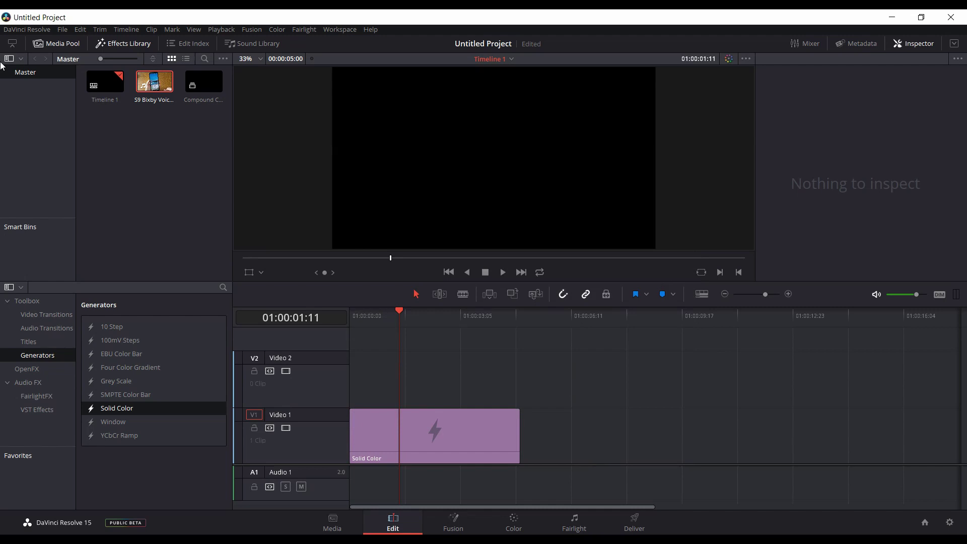
click(443, 443)
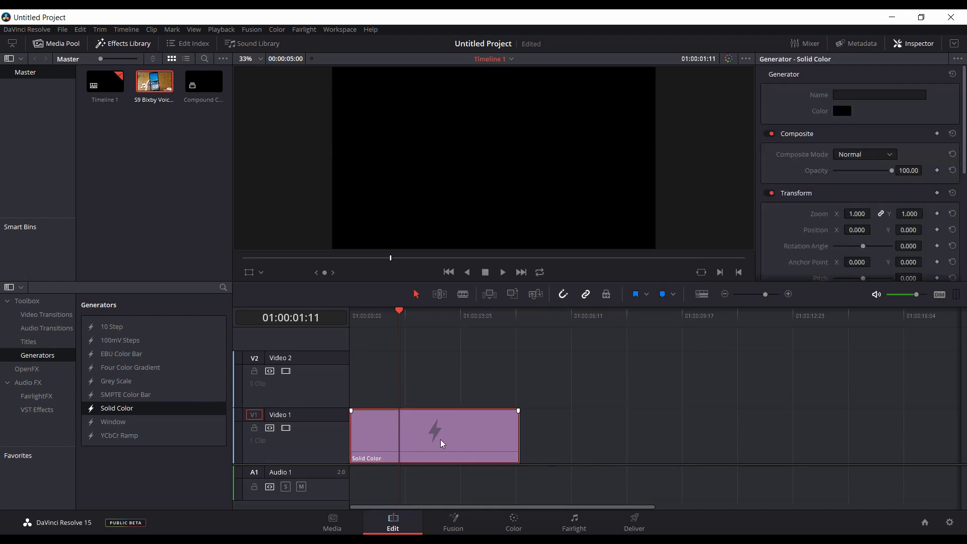
key(Delete)
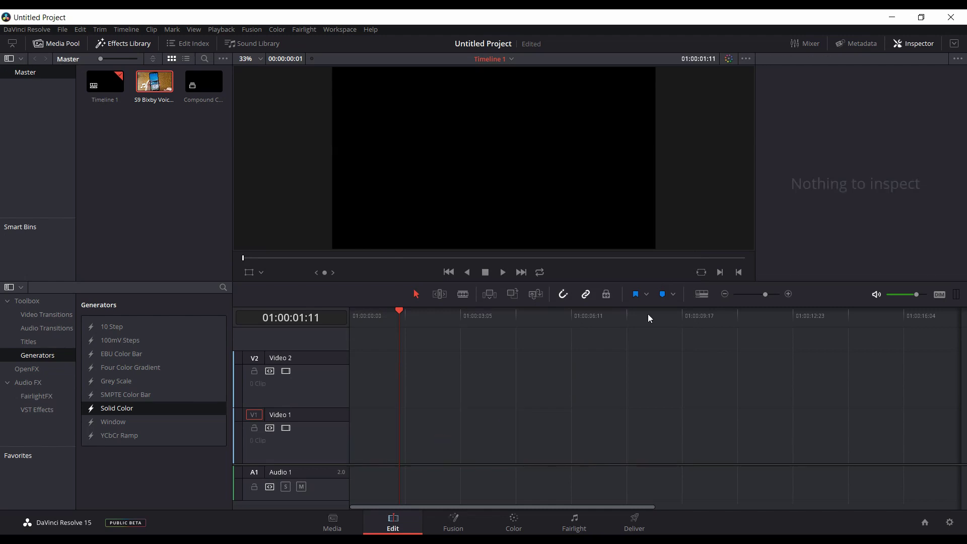
Quit Resolve with Don't Save and relaunch it from the desktop icon.
click(948, 19)
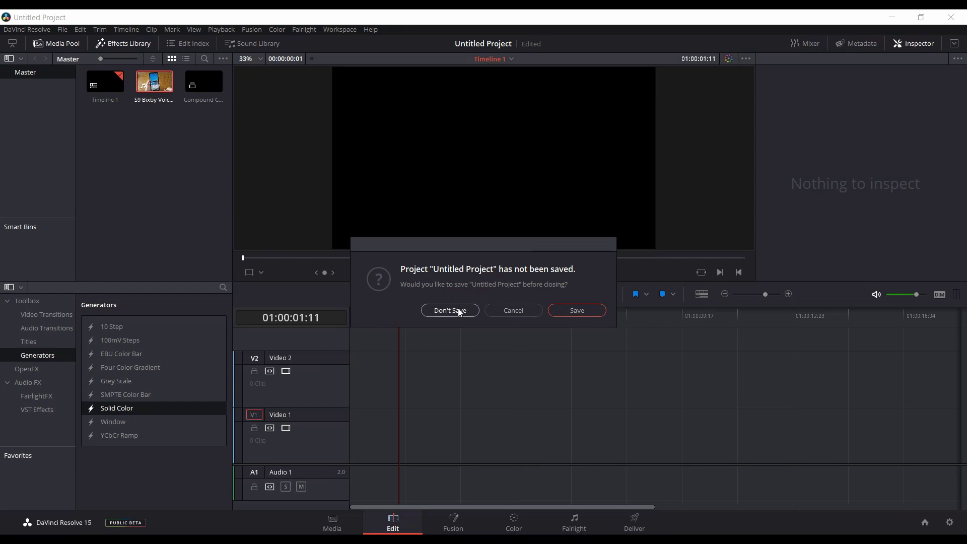
click(459, 311)
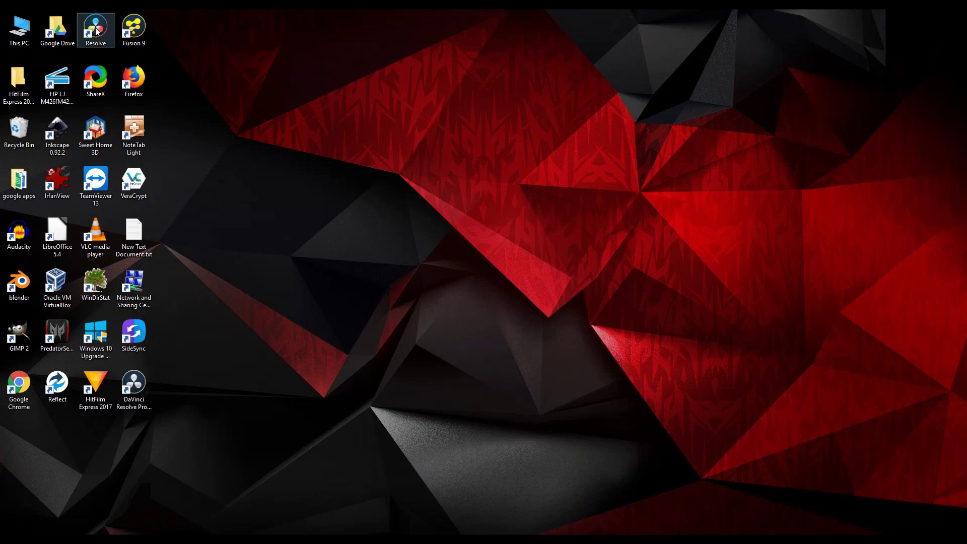
double_click(96, 30)
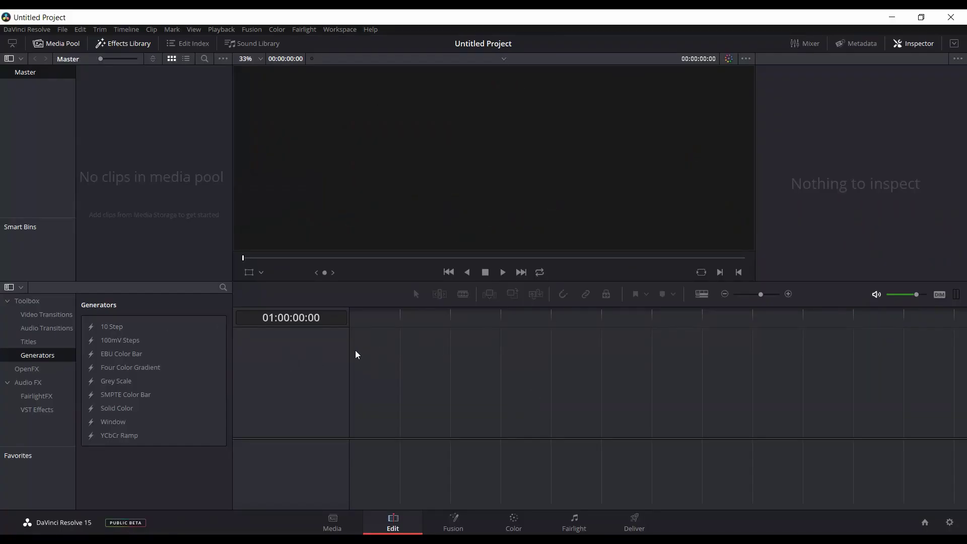
Set 30 fps timeline and playback rates and HD 1080p 30 monitoring, save, then add Solid Color to V1.
click(63, 29)
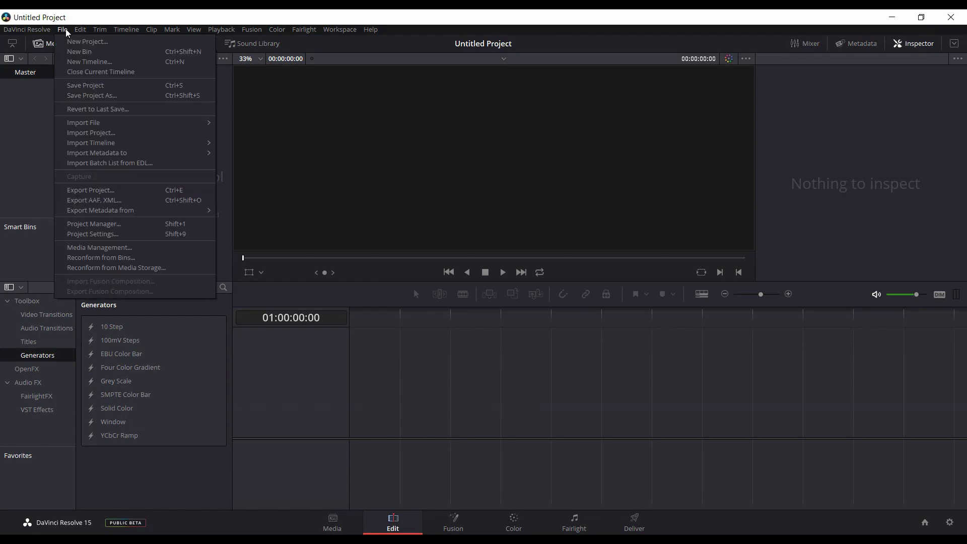
click(83, 232)
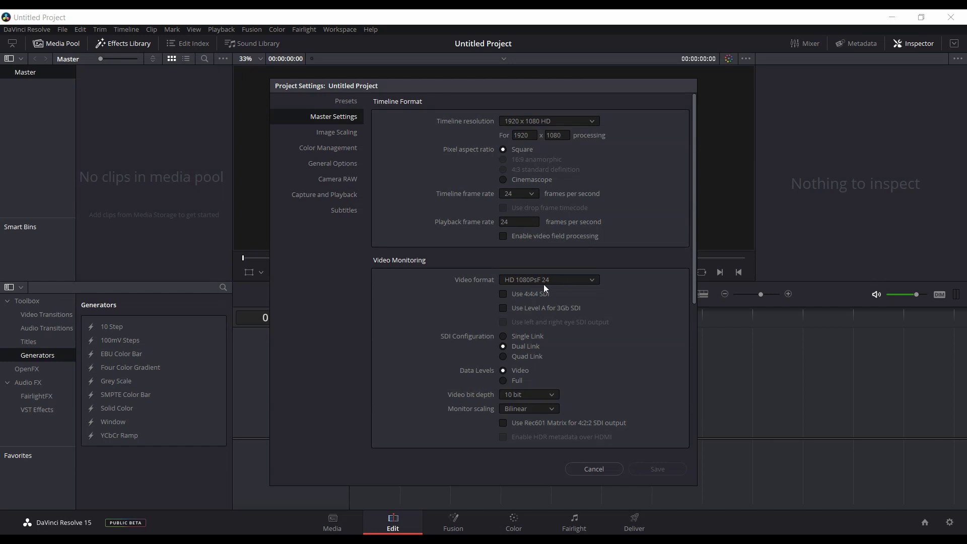
click(530, 196)
click(519, 274)
click(522, 221)
text(30)
click(592, 278)
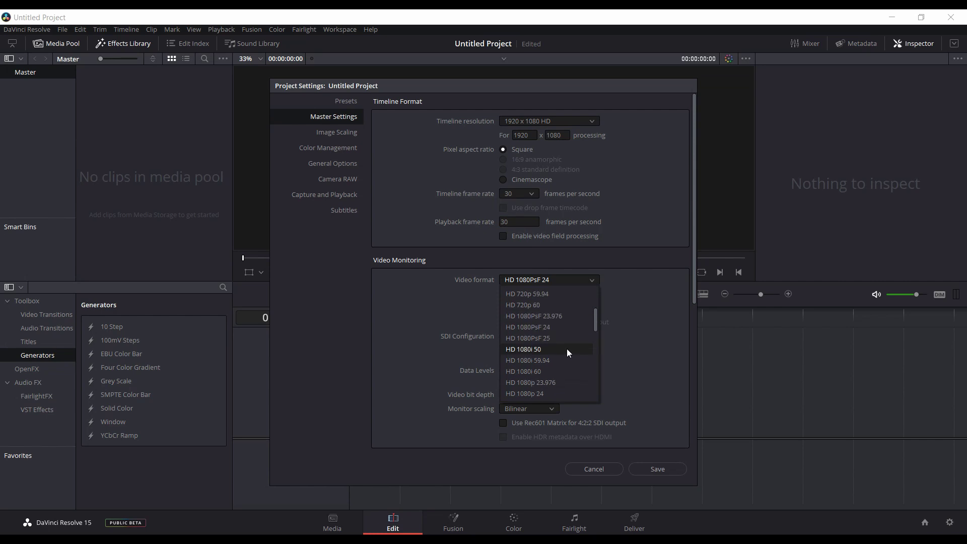
scroll(563, 349, down, 2)
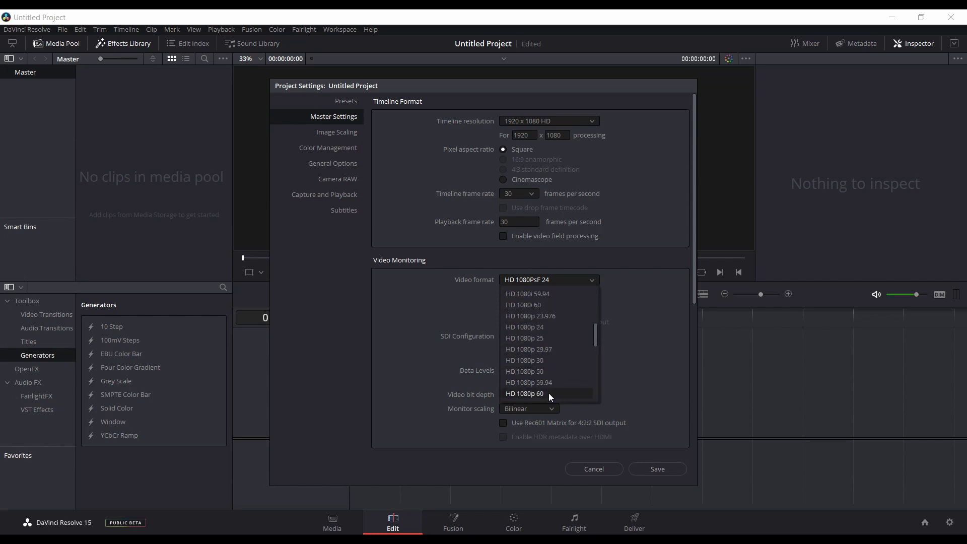
click(536, 362)
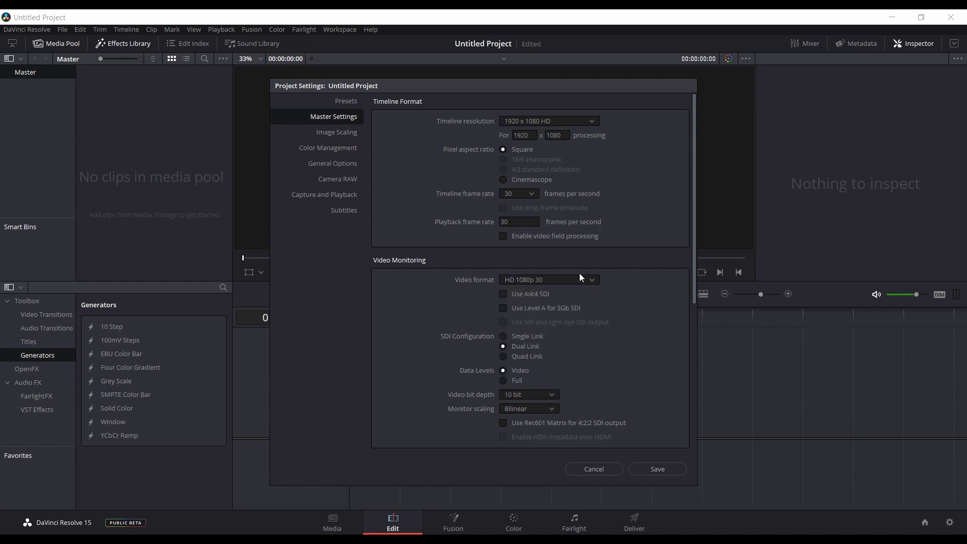
click(647, 470)
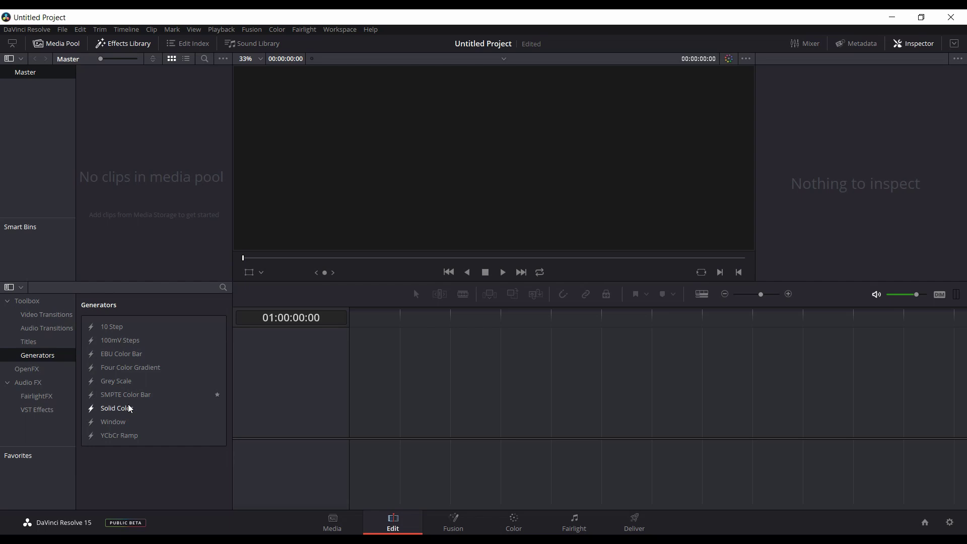
drag(120, 408, 372, 421)
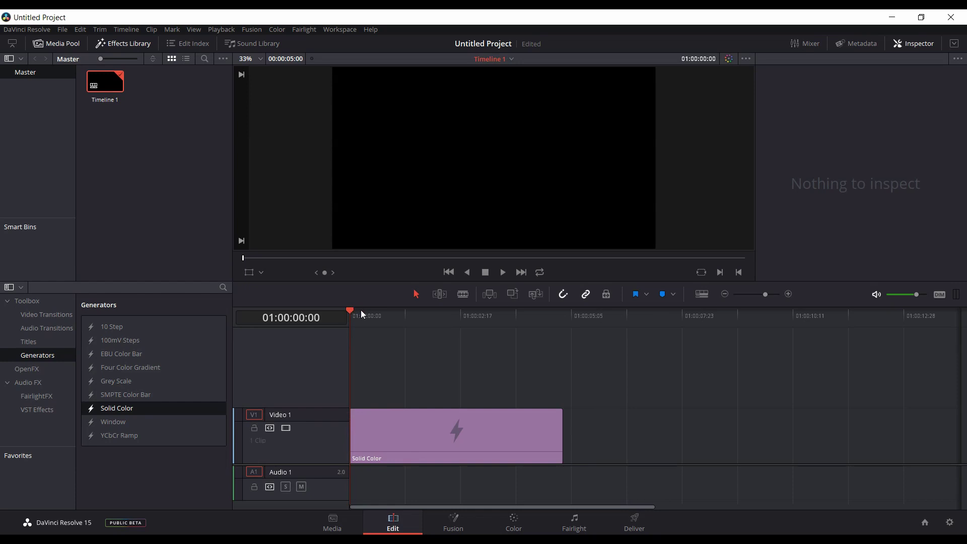
Return to the first frame, make the Solid Color clip Compound Clip 1, and open it in Fusion.
drag(351, 313, 368, 318)
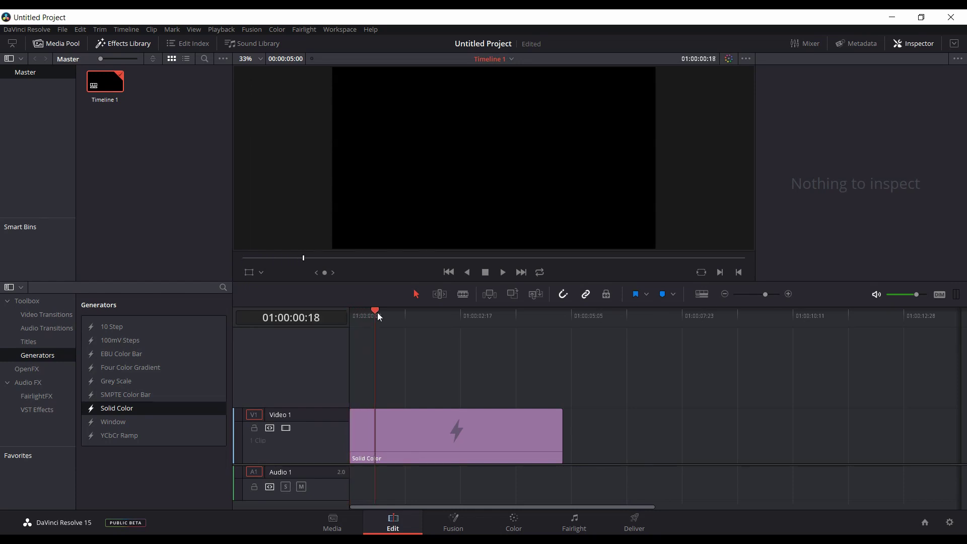
drag(378, 313, 351, 308)
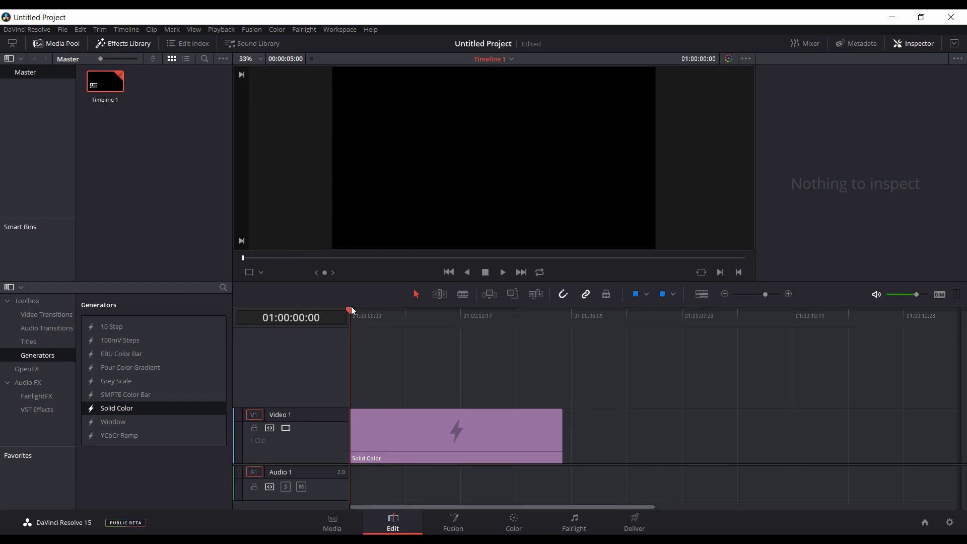
right_click(409, 444)
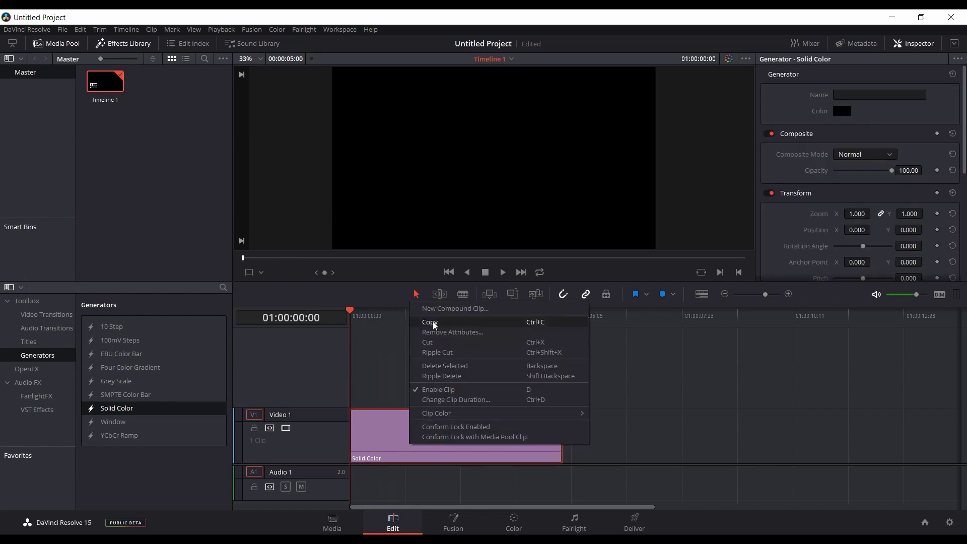
click(438, 308)
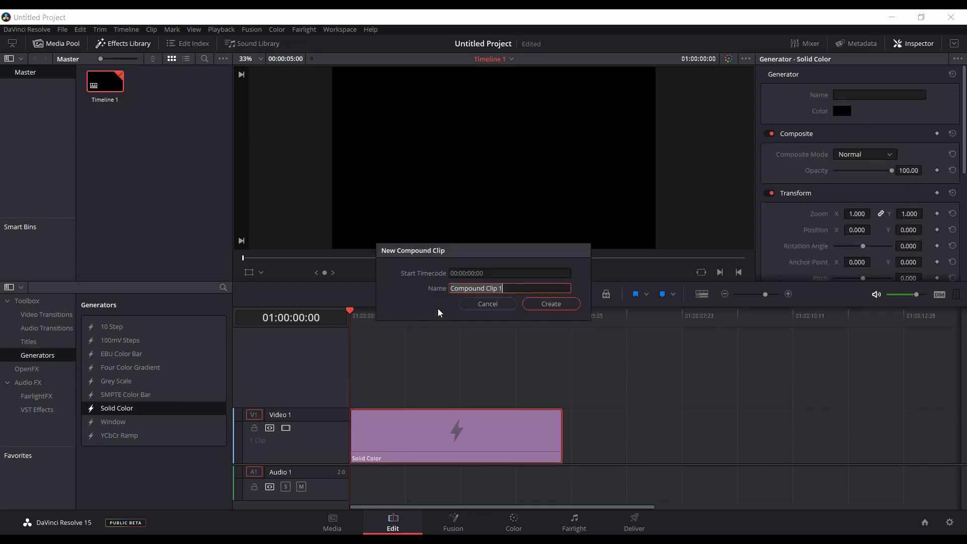
click(551, 304)
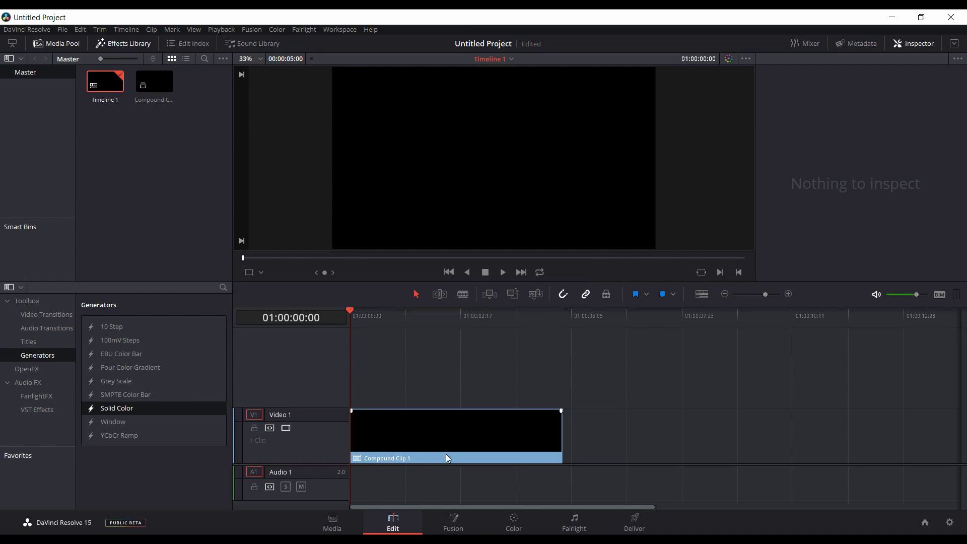
click(460, 524)
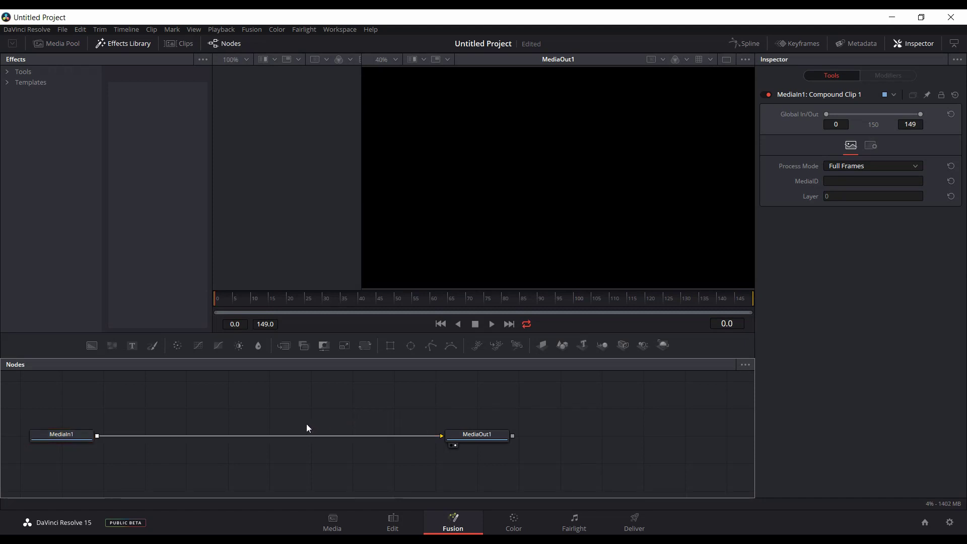
Disconnect MediaIn1 from MediaOut1 and delete the MediaIn1 node.
drag(410, 435, 11, 439)
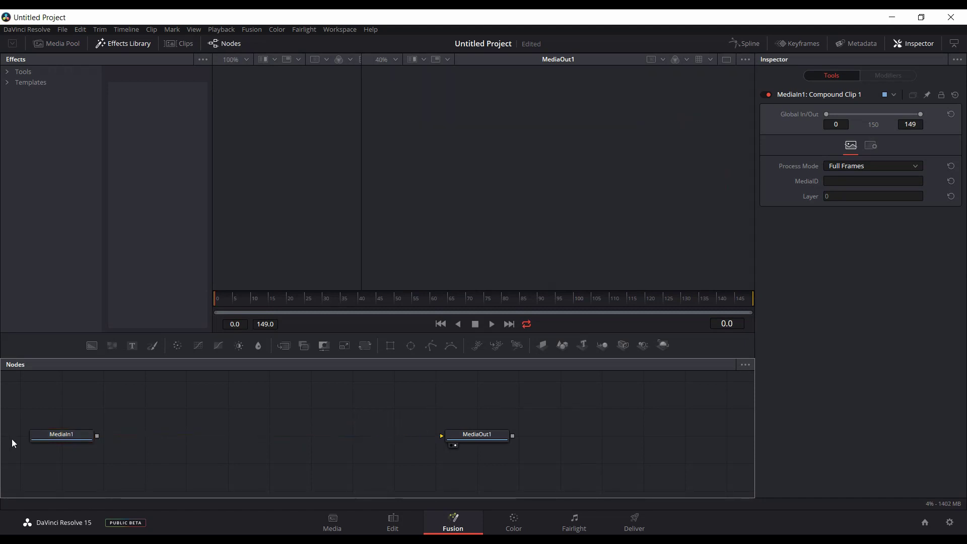
click(60, 437)
key(Delete)
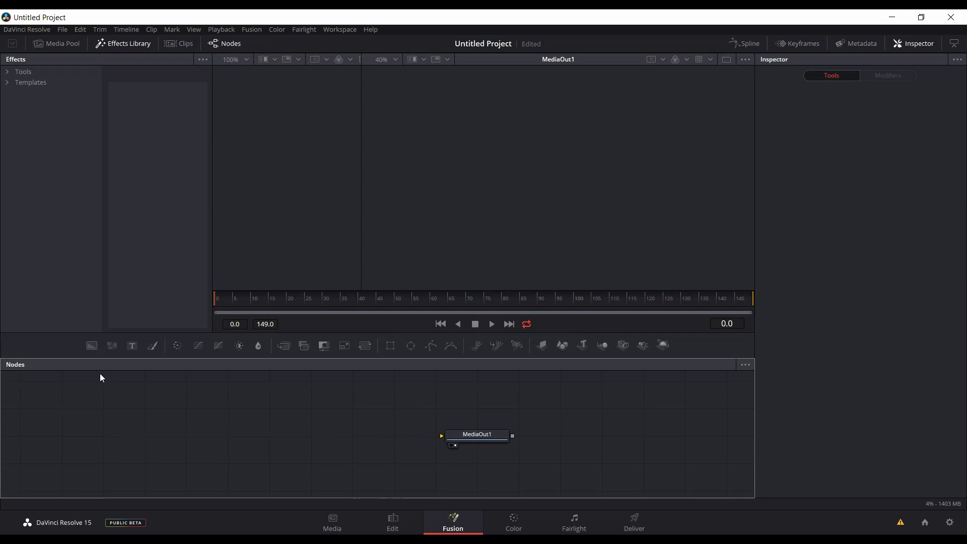
Add Background1 and Background2 merged through Merge1, stacked vertically in the graph.
click(94, 346)
click(93, 347)
drag(65, 438, 239, 406)
drag(151, 463, 241, 441)
drag(55, 469, 237, 474)
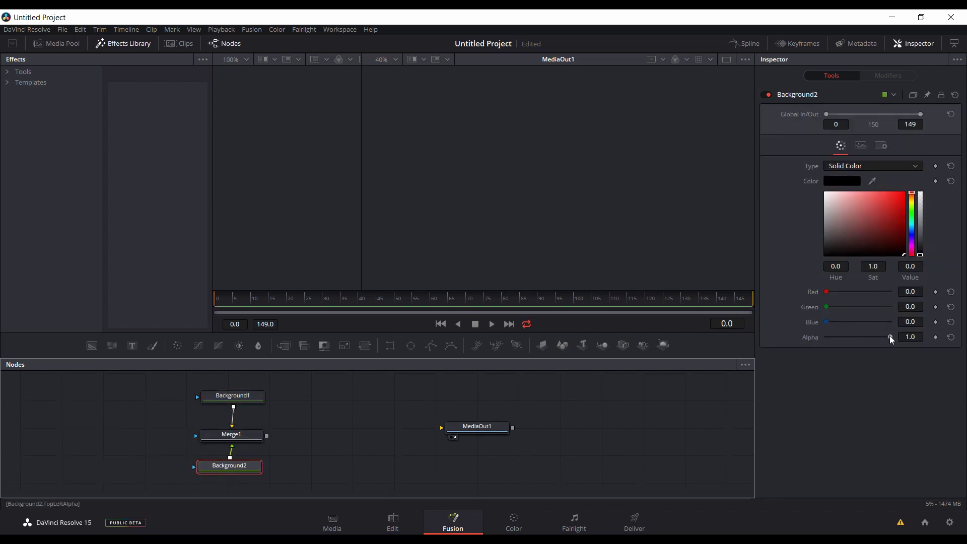
Set both Background nodes' Alpha to 0 and connect Merge1 to MediaOut1.
drag(890, 336, 823, 341)
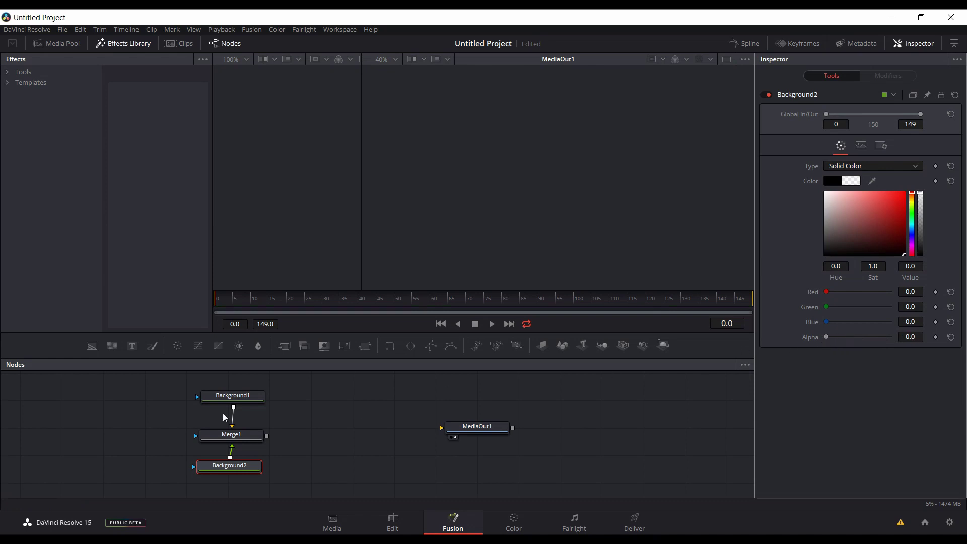
click(232, 398)
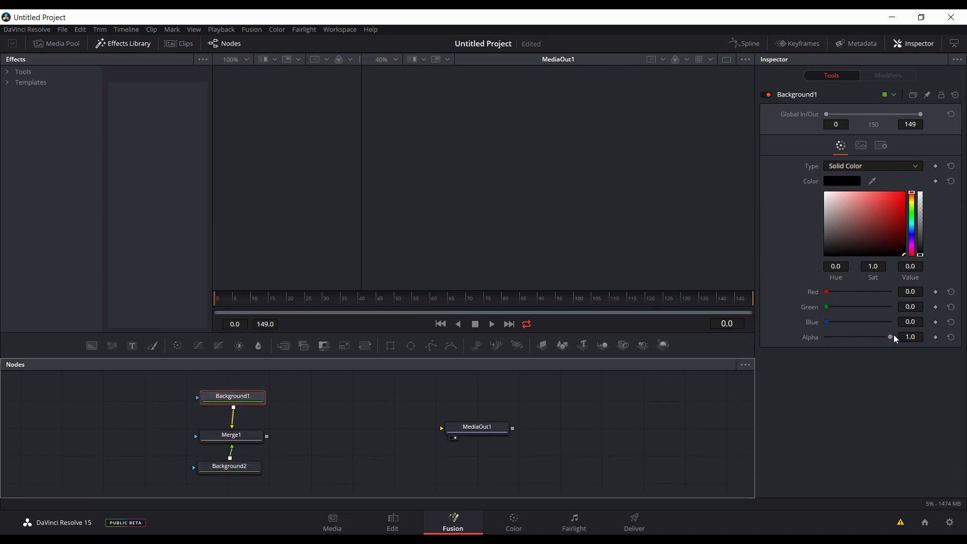
drag(891, 336, 809, 342)
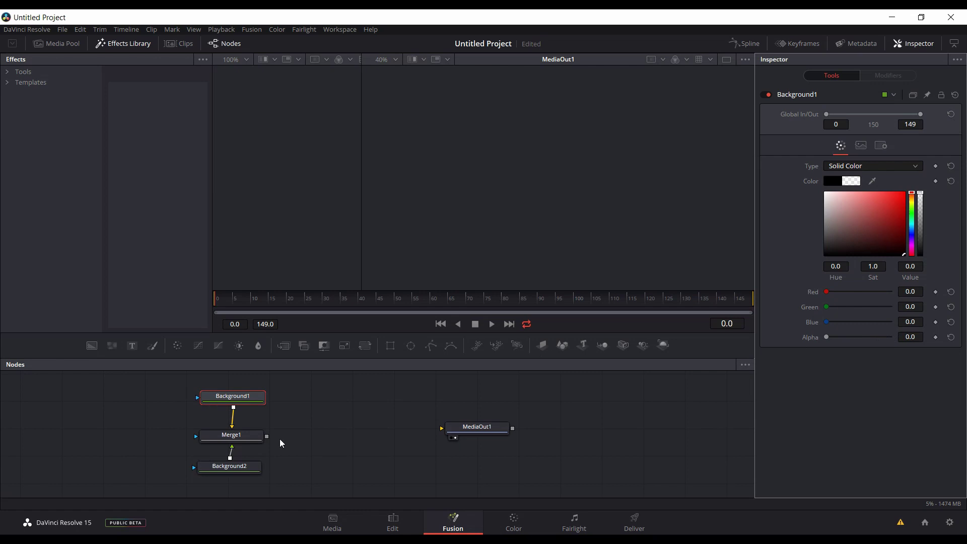
drag(267, 436, 472, 431)
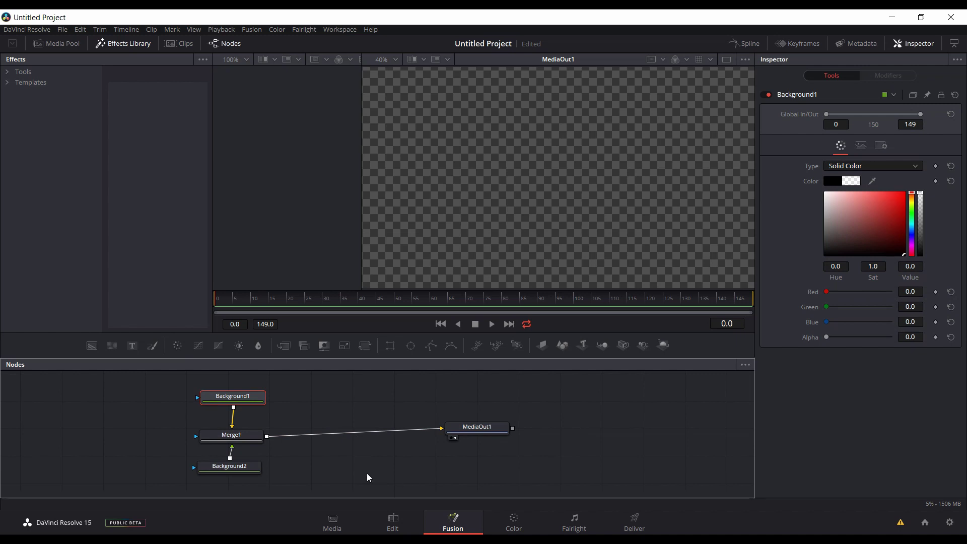
Box-select Background1, Merge1 and Background2 in the Nodes panel.
drag(284, 481, 201, 391)
Create a macro from the three selected nodes and name it 'Transparent Background2'.
right_click(229, 442)
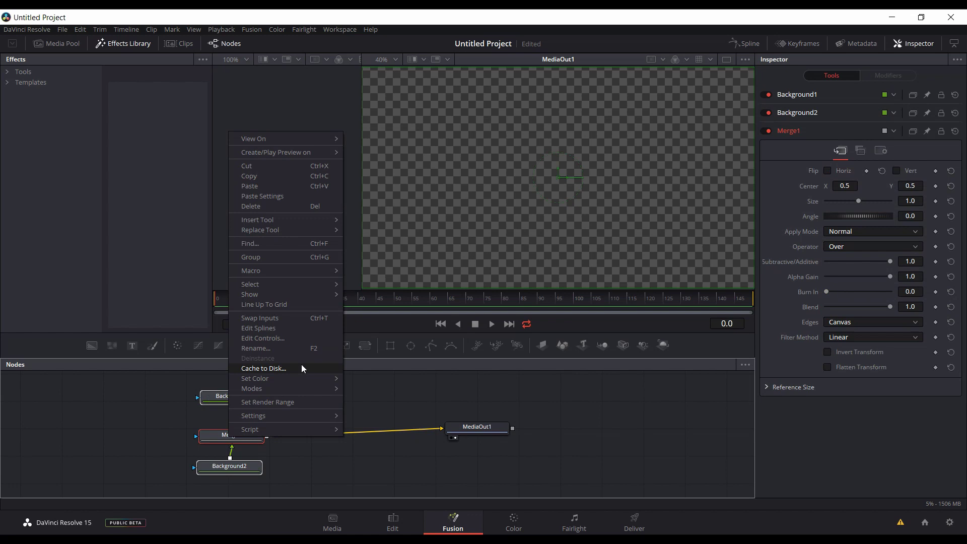
mouse_move(303, 270)
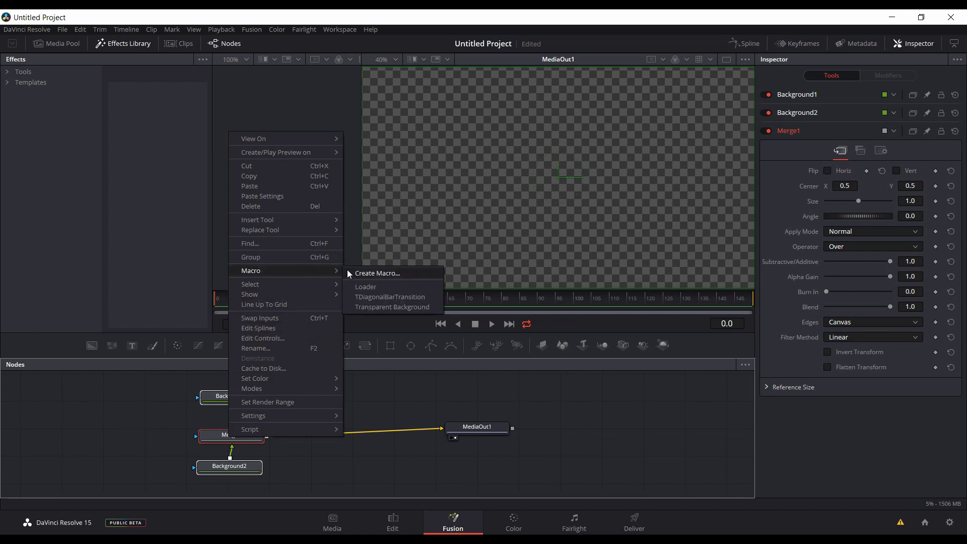
click(361, 273)
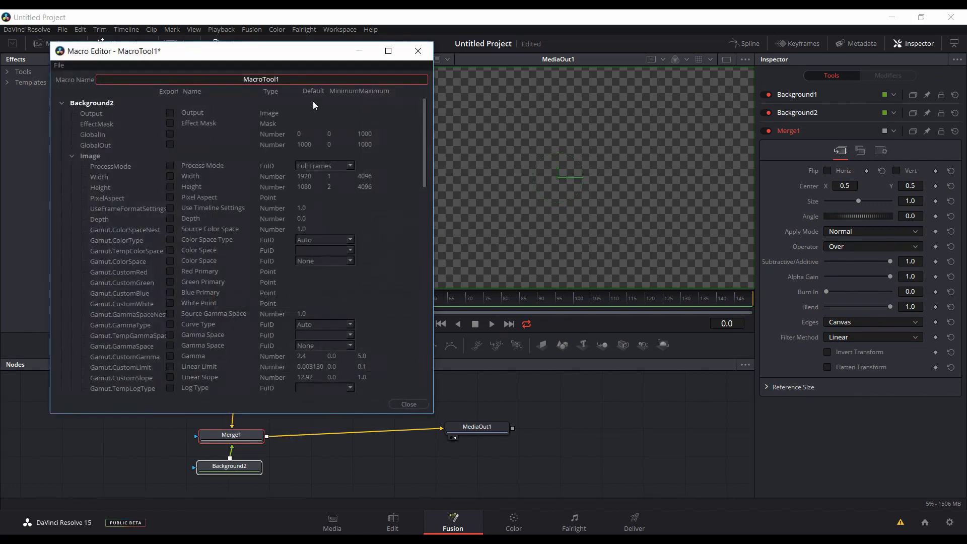
drag(289, 79, 198, 82)
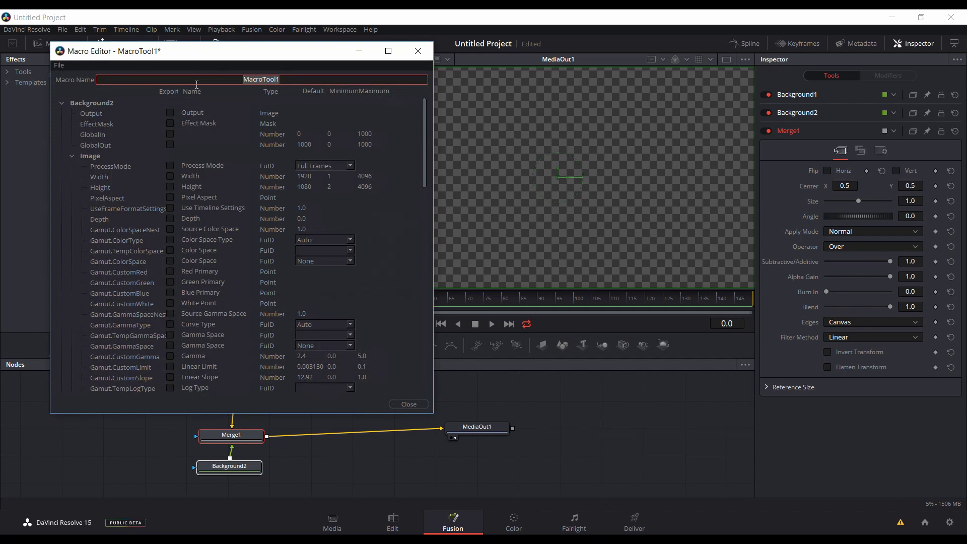
text(Transparent Back)
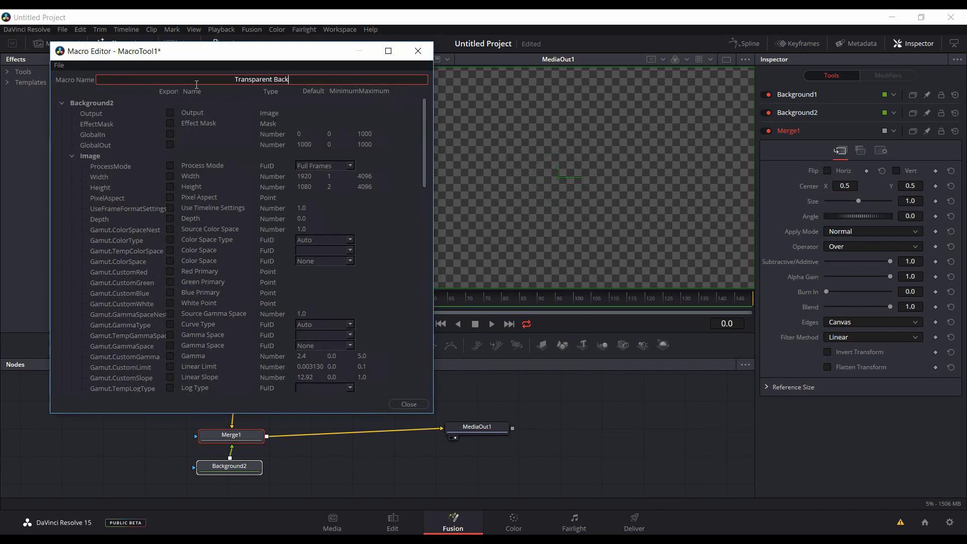
text(ground2)
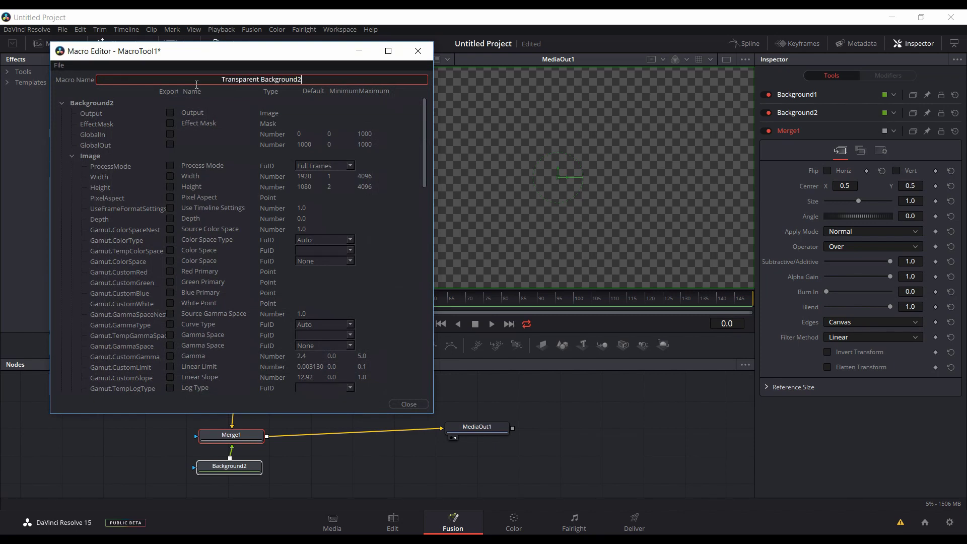
Review the Background2 and Merge1 controls in the Macro Editor, then open its File menu.
click(61, 102)
click(62, 114)
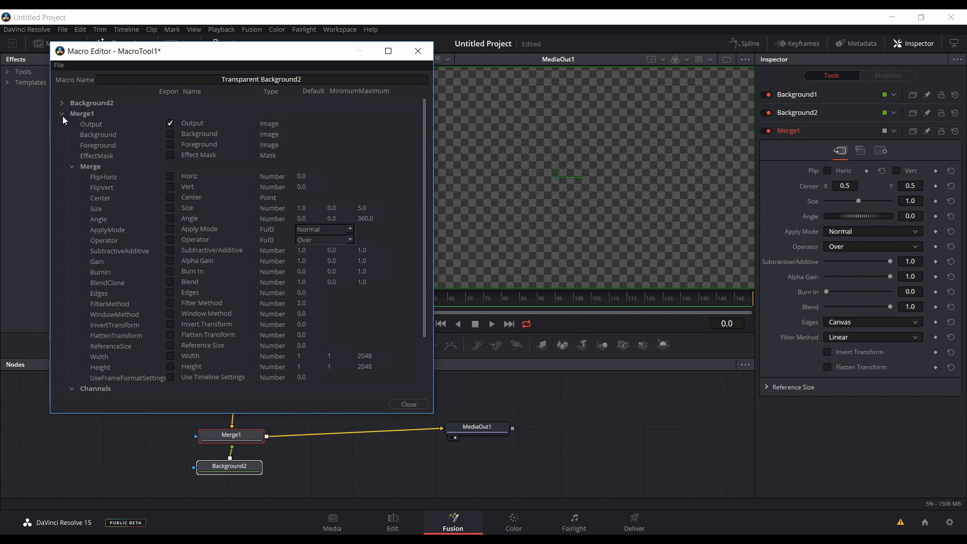
click(61, 114)
click(60, 65)
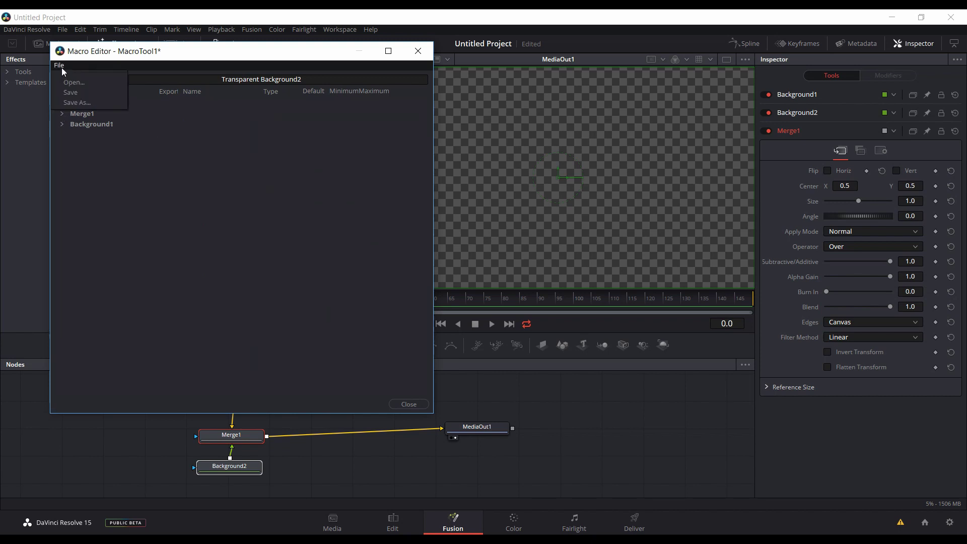
Save the macro as 'Transparent Background2' in the Macros folder and close the Macro Editor.
click(65, 102)
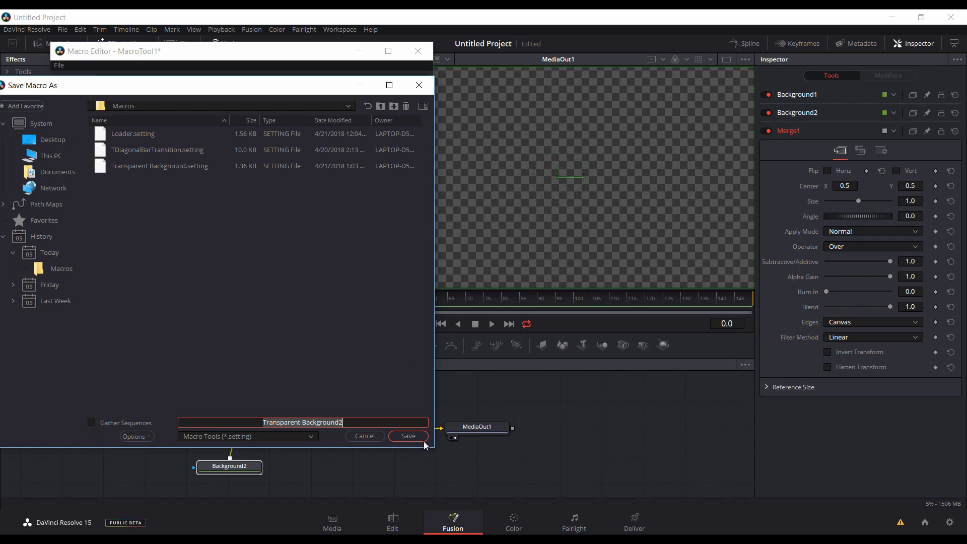
click(409, 436)
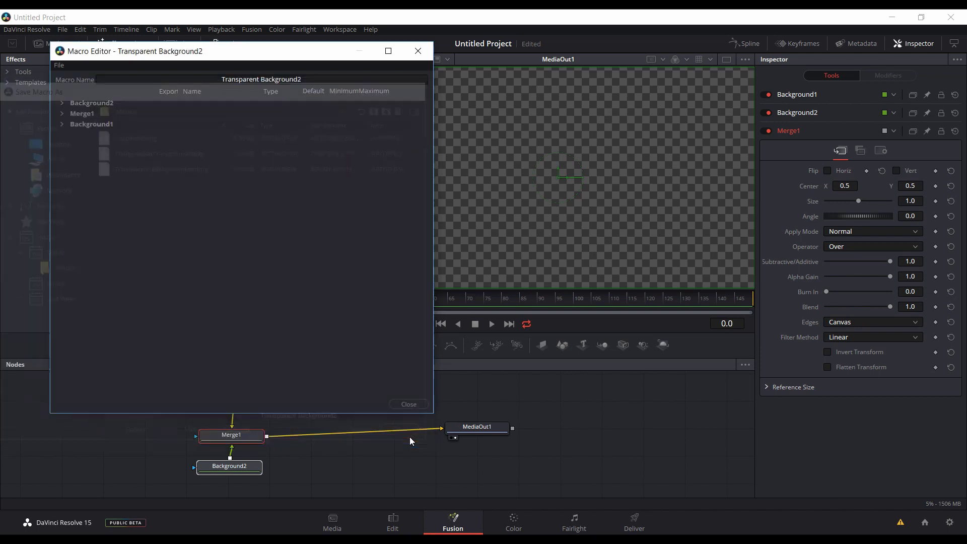
click(402, 404)
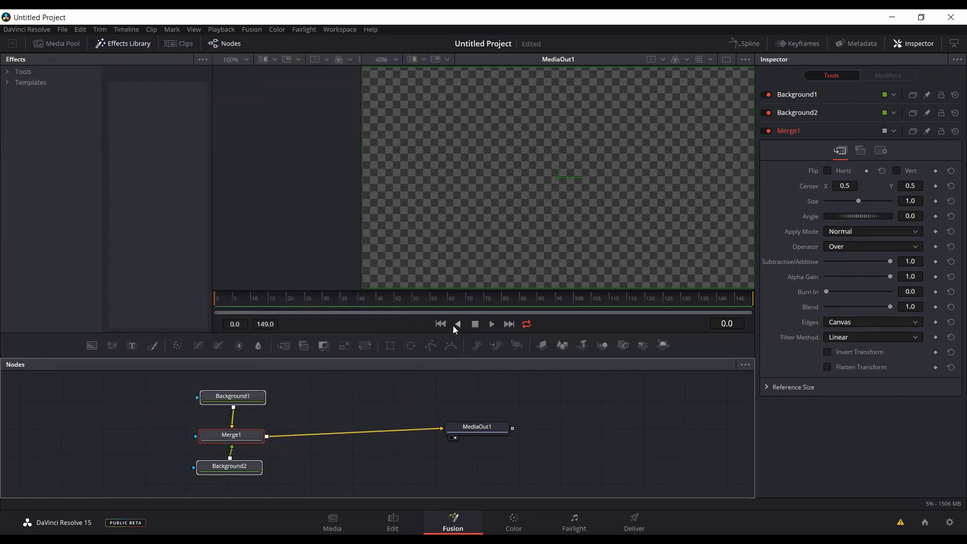
Quit DaVinci Resolve, choosing Don't Save for the untitled project.
click(959, 15)
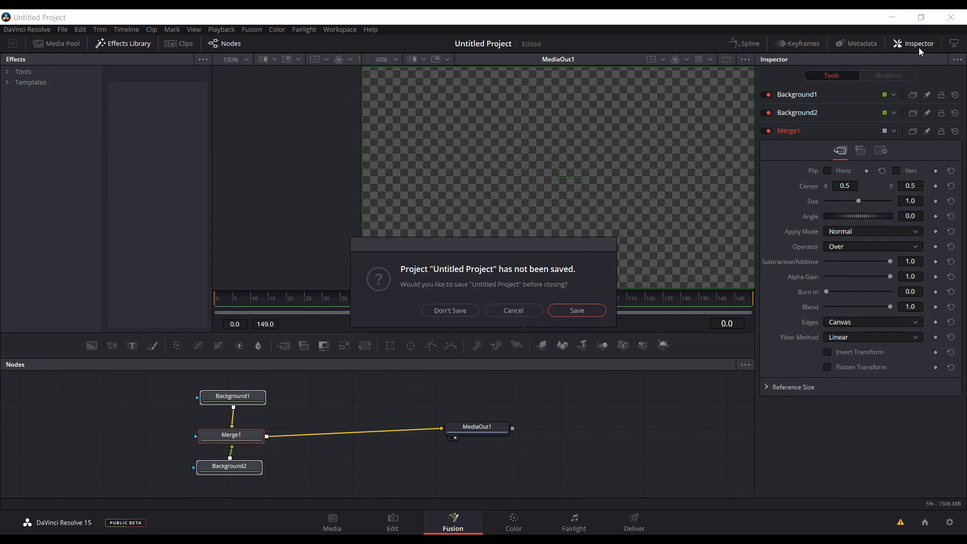
click(461, 309)
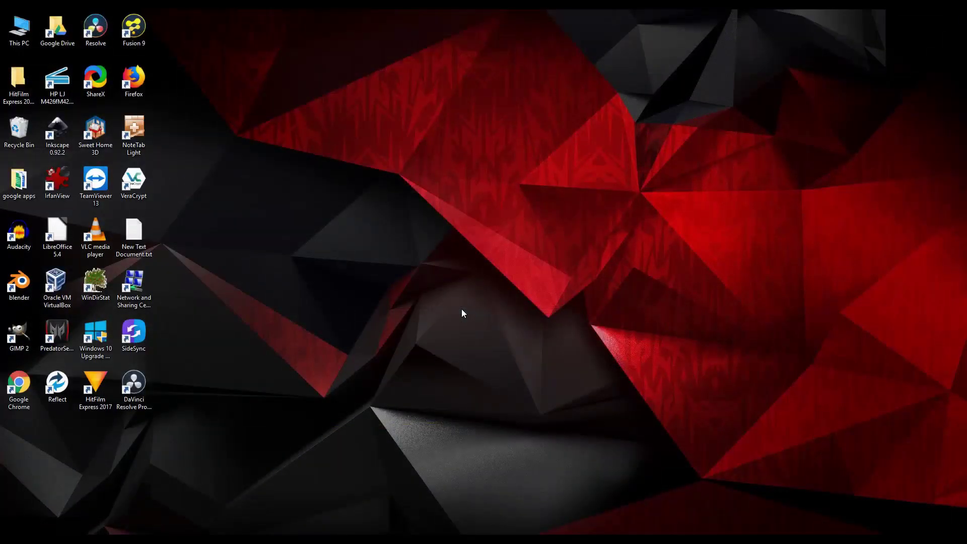
mouse_move(483, 539)
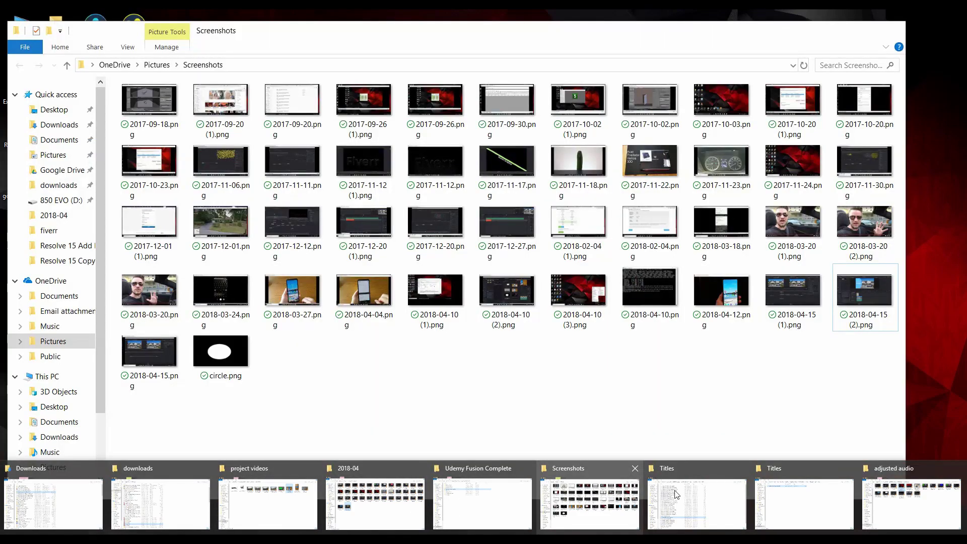
Bring the Titles Explorer window forward and navigate to DaVinci Resolve\Fusion\Macros.
mouse_move(781, 500)
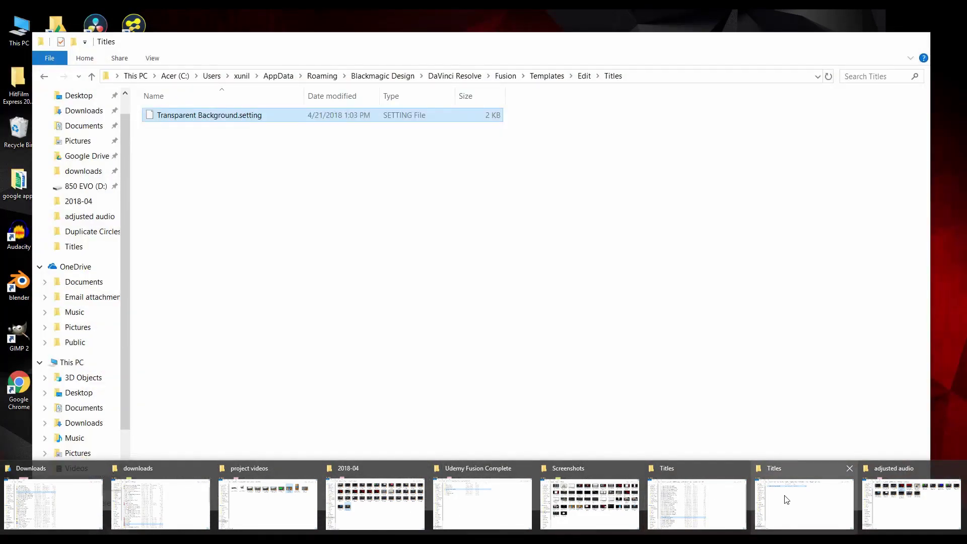
click(787, 499)
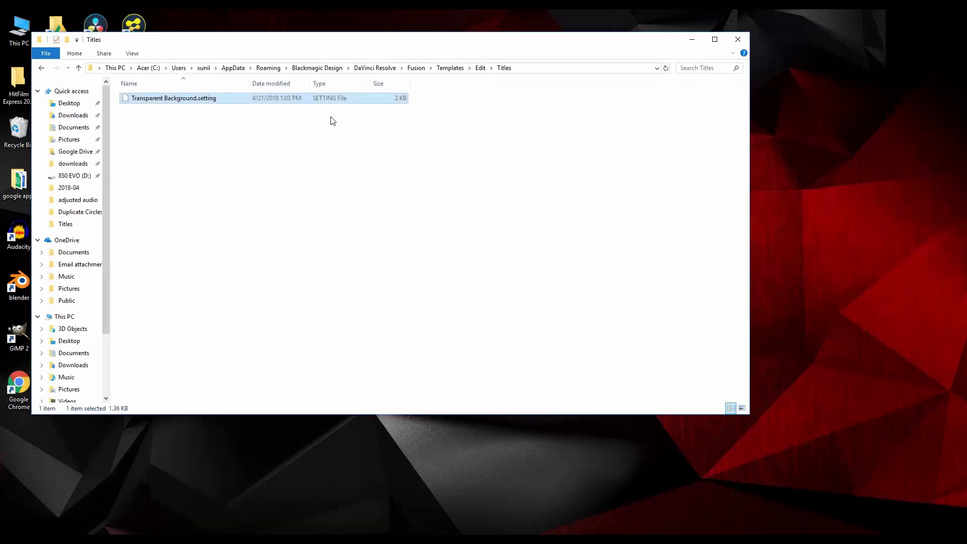
click(416, 67)
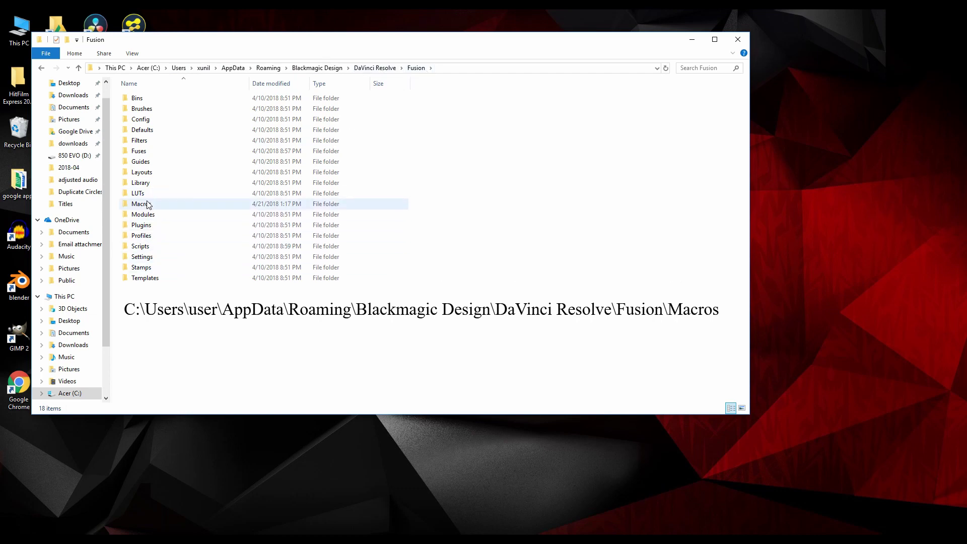
mouse_move(148, 206)
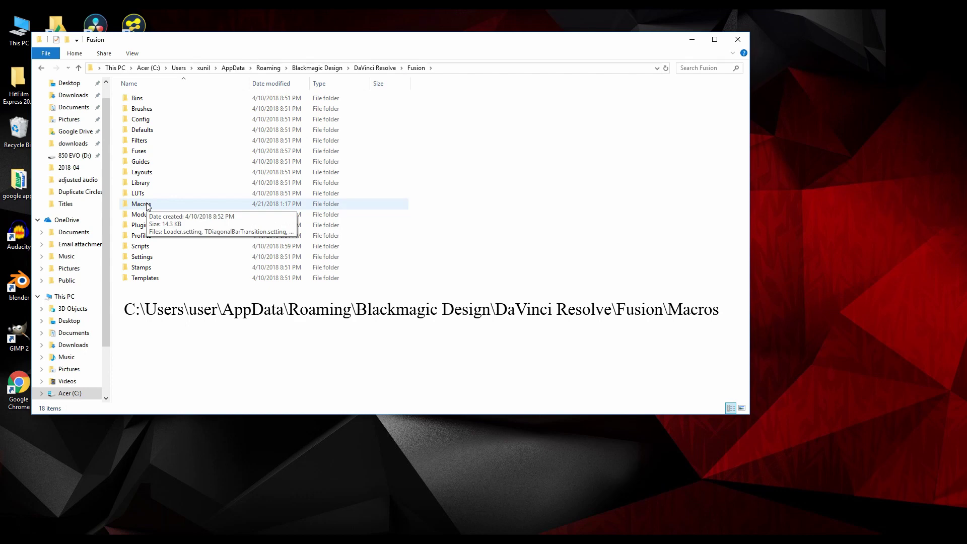
double_click(147, 205)
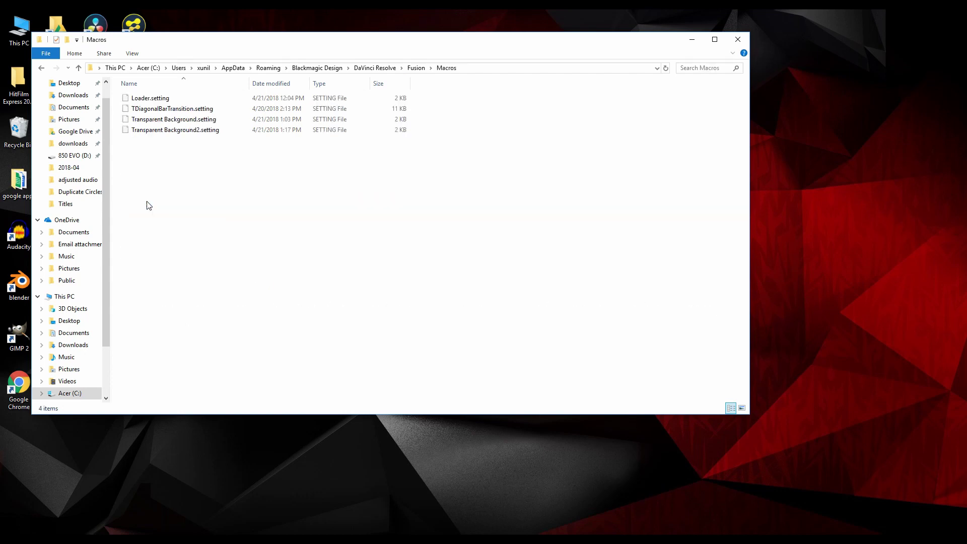
Copy the Transparent Background2.setting file.
click(174, 132)
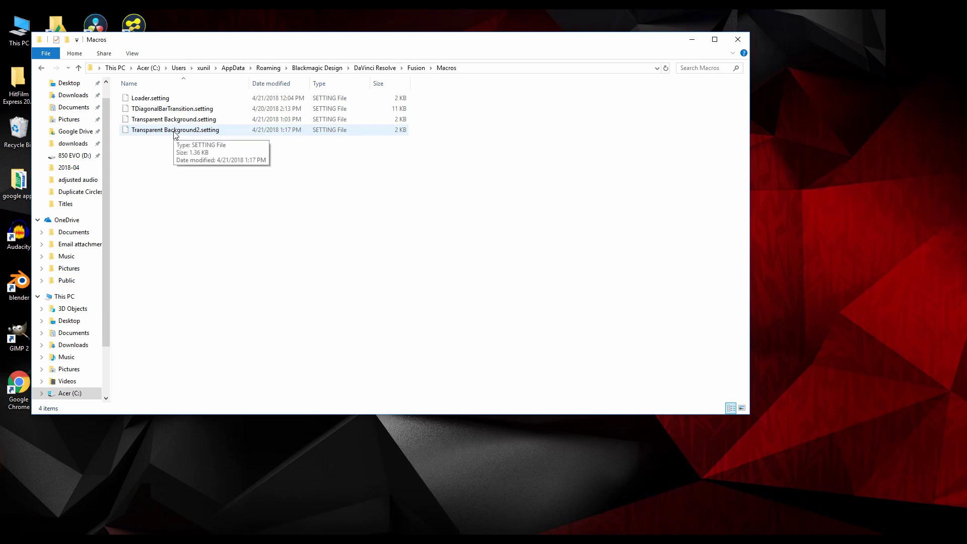
right_click(175, 132)
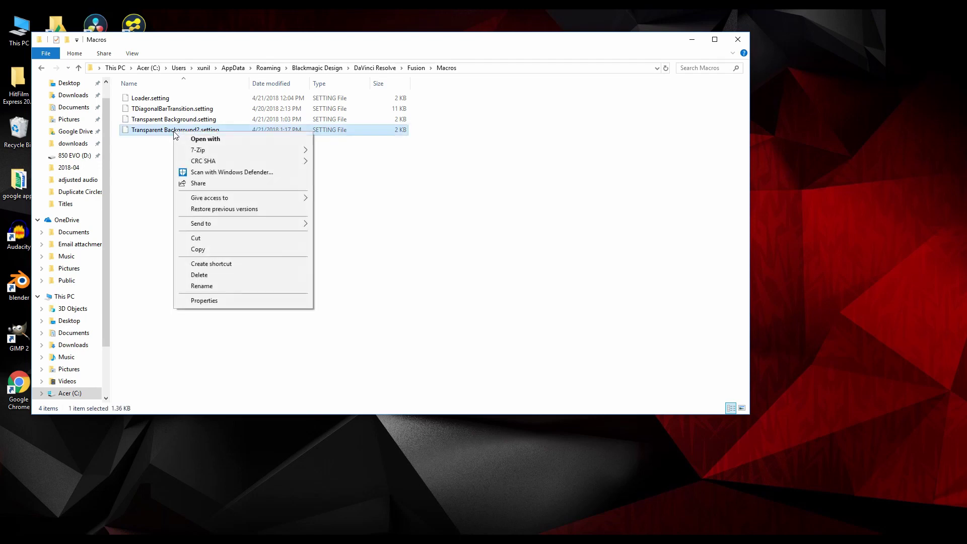
click(204, 251)
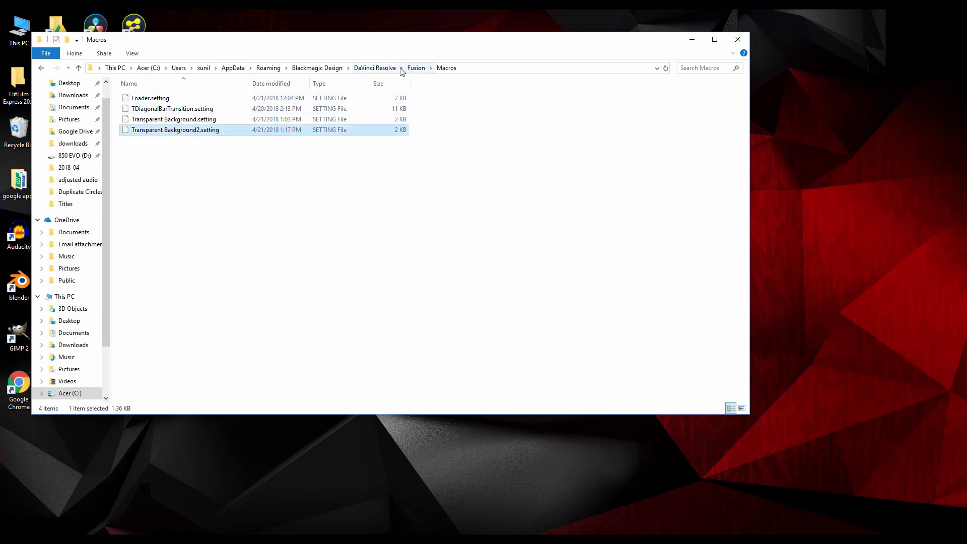
Navigate from Macros up to Blackmagic Design, then down to DaVinci Resolve\Fusion\Templates\Edit\Titles.
click(415, 69)
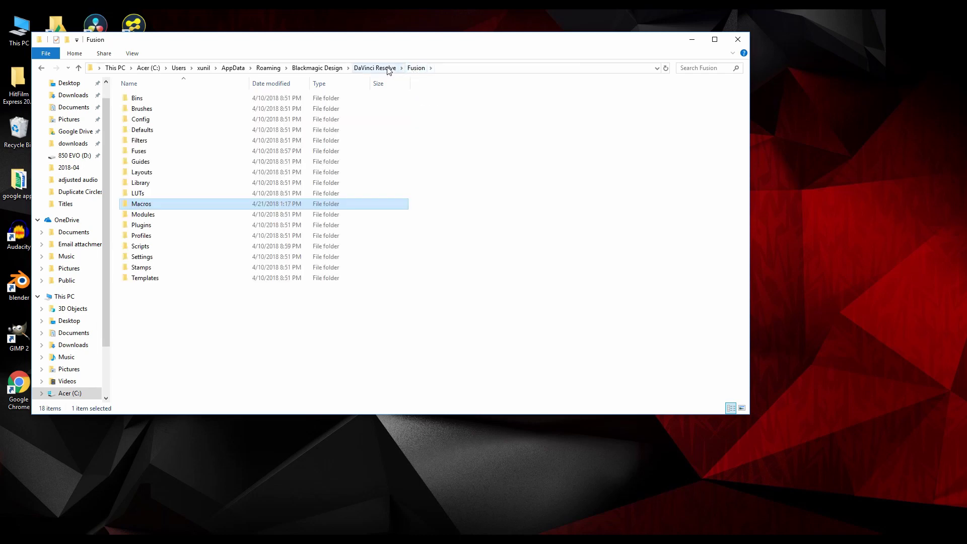
click(391, 69)
click(319, 69)
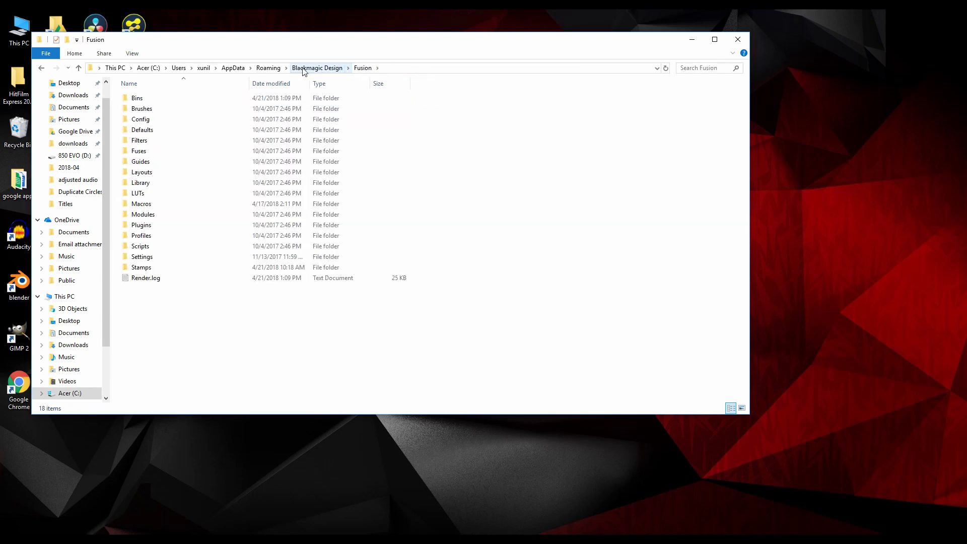
click(305, 71)
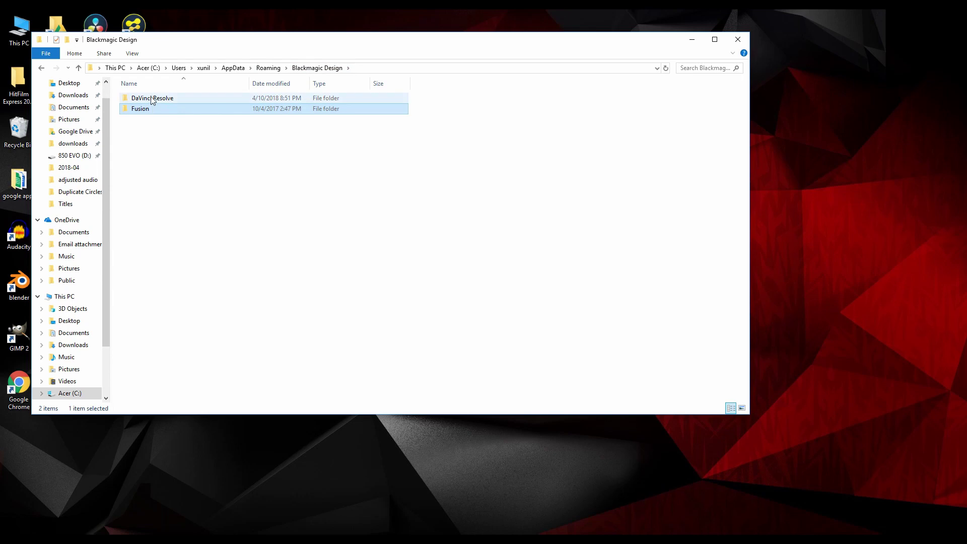
double_click(153, 99)
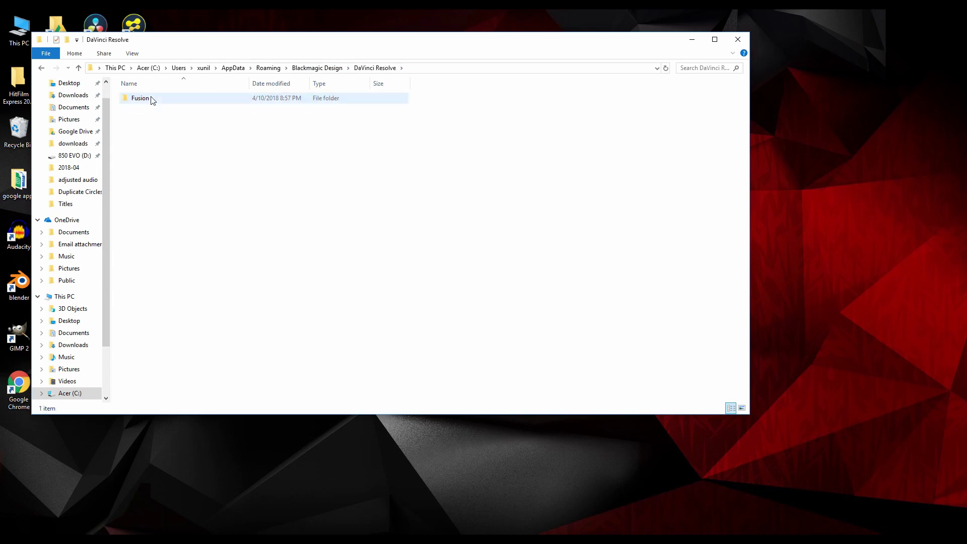
double_click(141, 98)
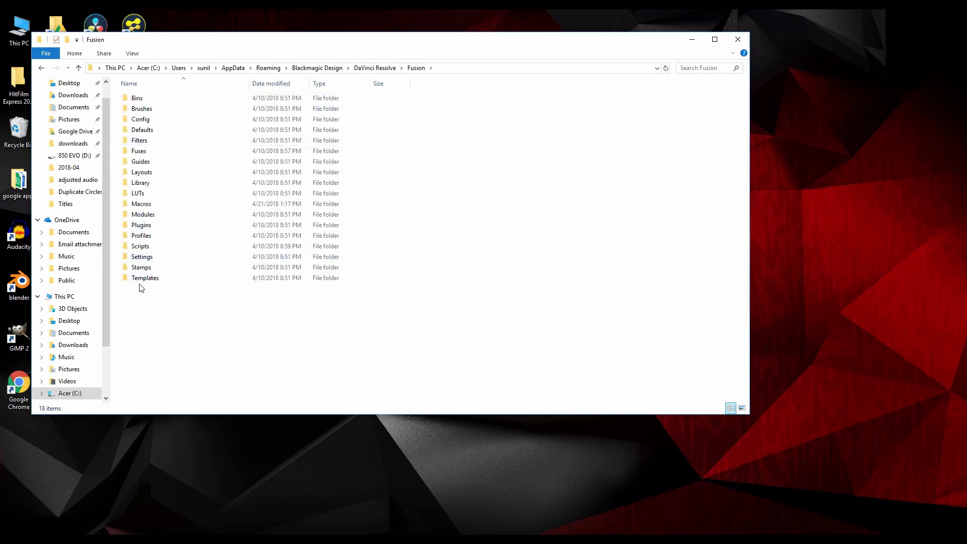
double_click(141, 278)
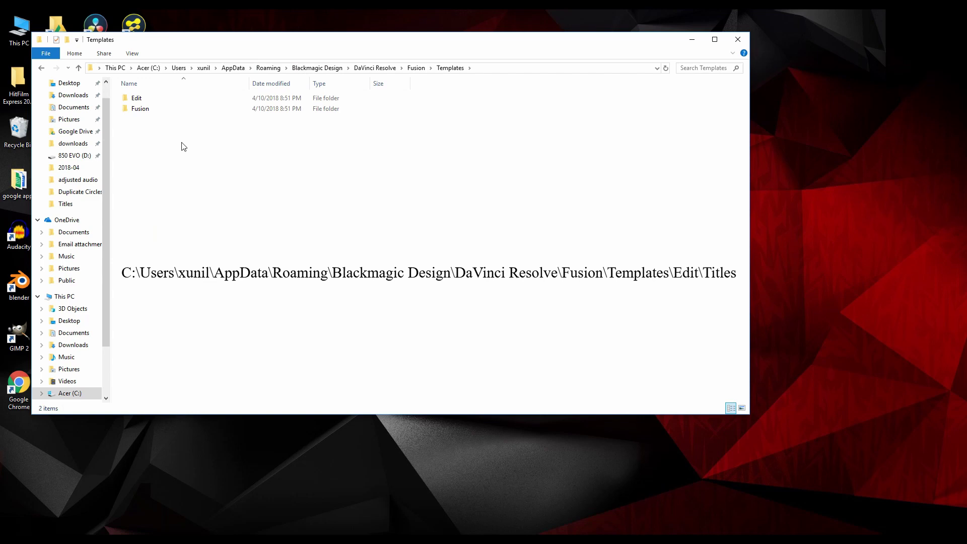
double_click(141, 99)
click(152, 100)
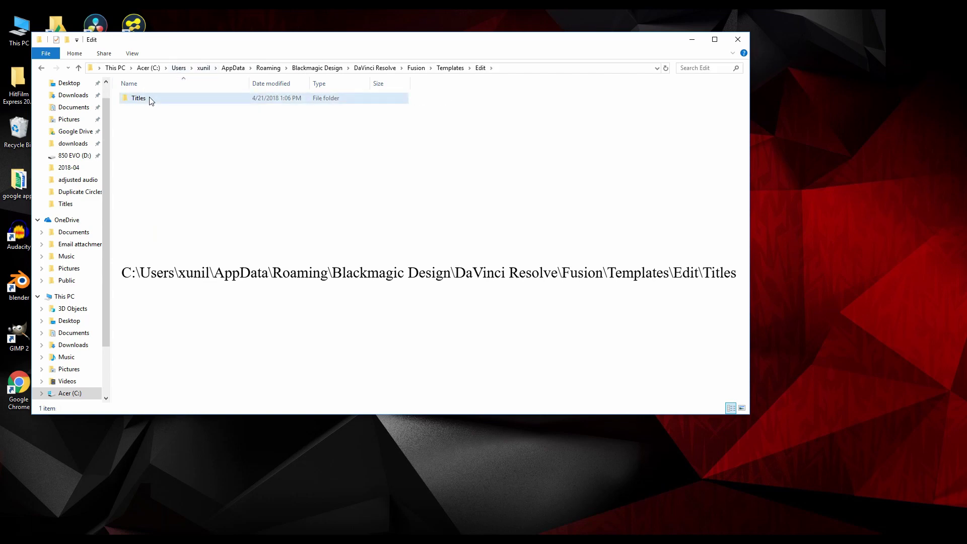
double_click(151, 100)
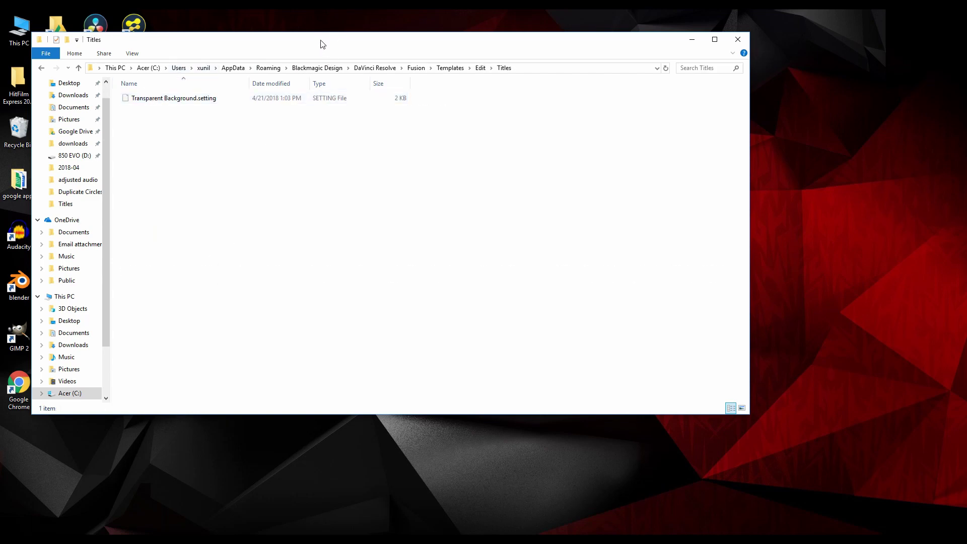
Paste Transparent Background2.setting into the Titles folder beside Transparent Background.setting.
drag(322, 45, 341, 41)
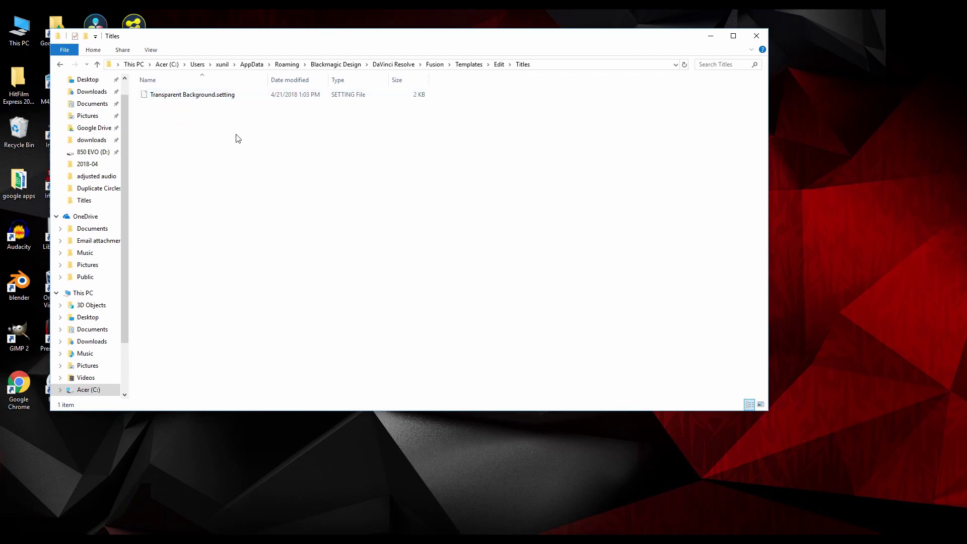
click(300, 98)
drag(216, 41, 237, 40)
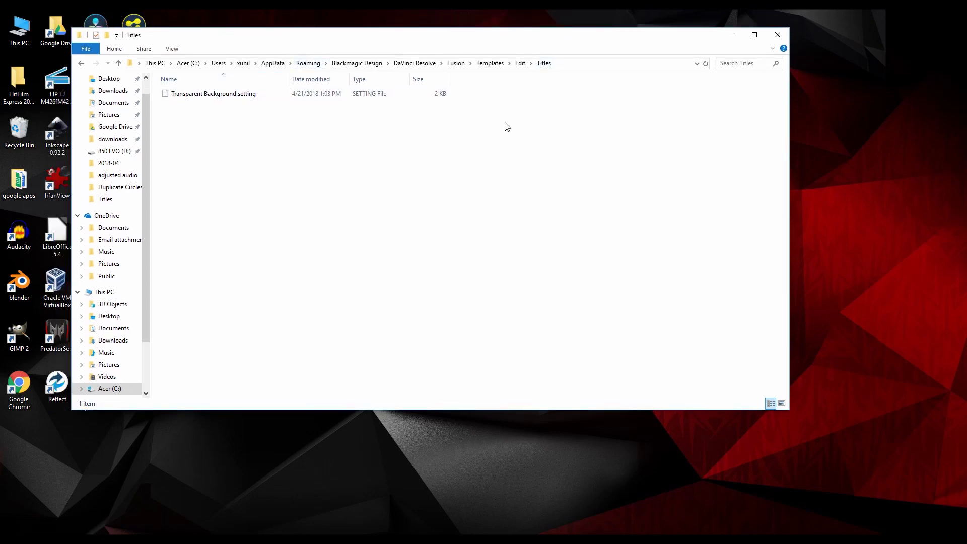
right_click(219, 174)
click(266, 241)
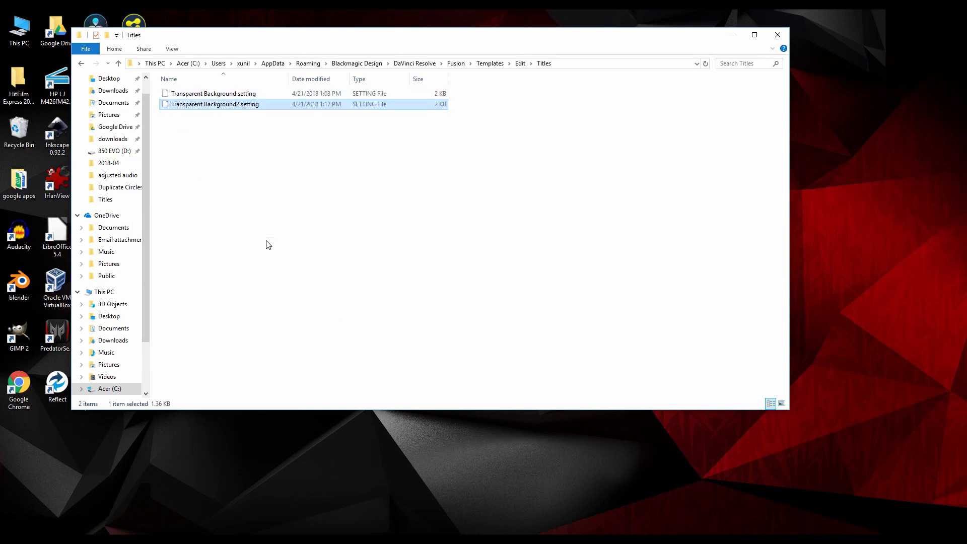
click(275, 173)
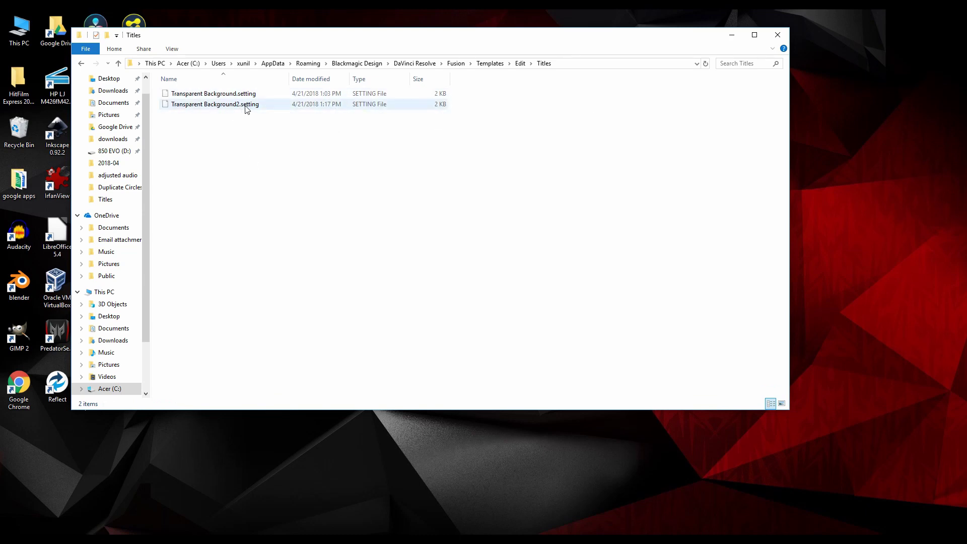
Minimize Explorer and relaunch DaVinci Resolve from the desktop shortcut.
click(731, 36)
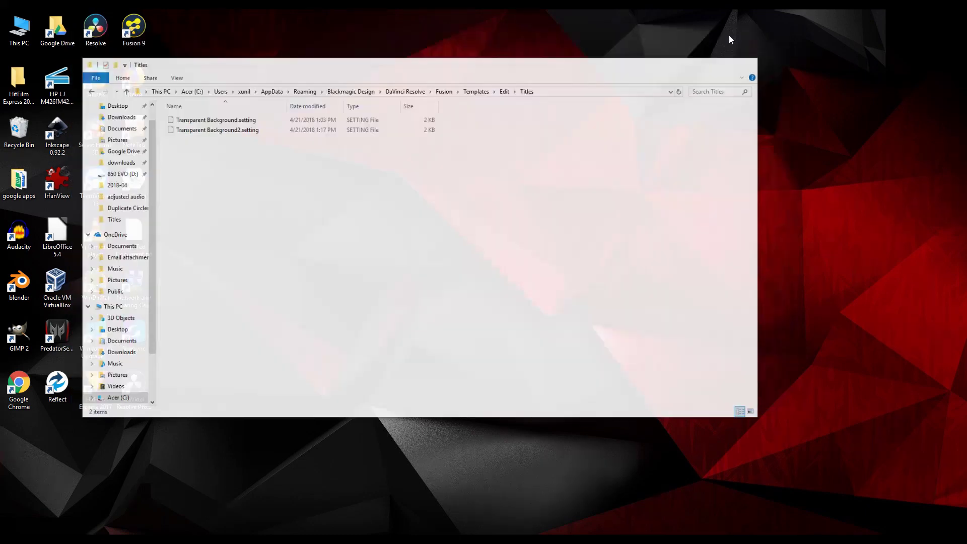
click(109, 40)
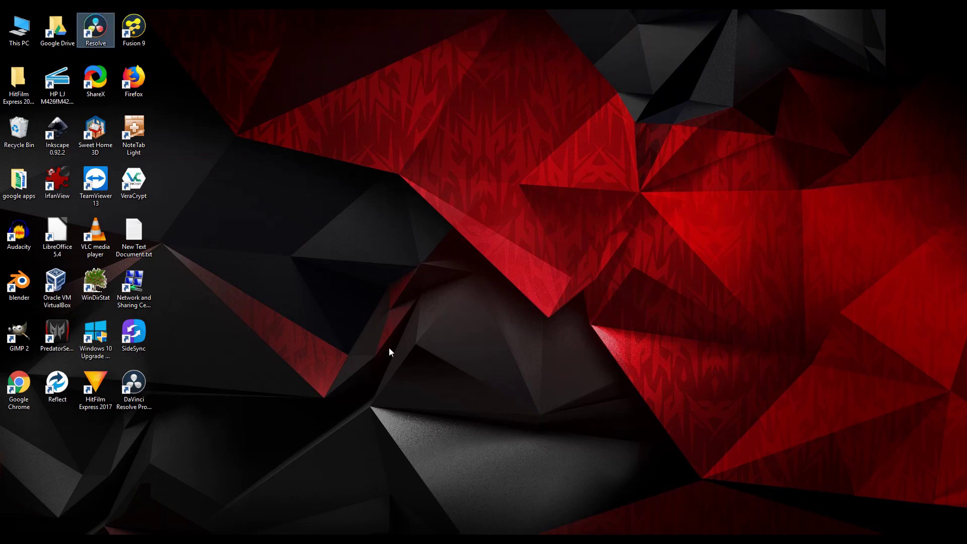
double_click(104, 39)
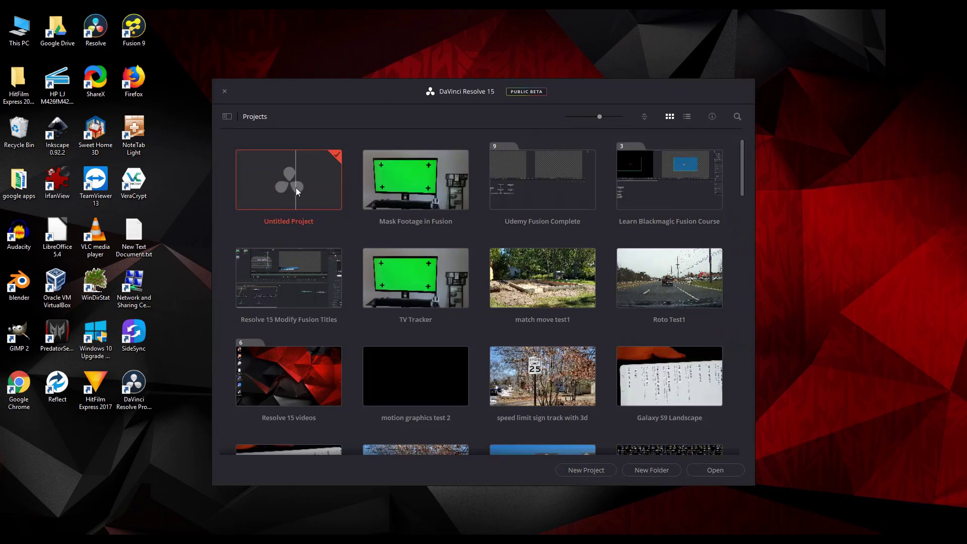
double_click(296, 187)
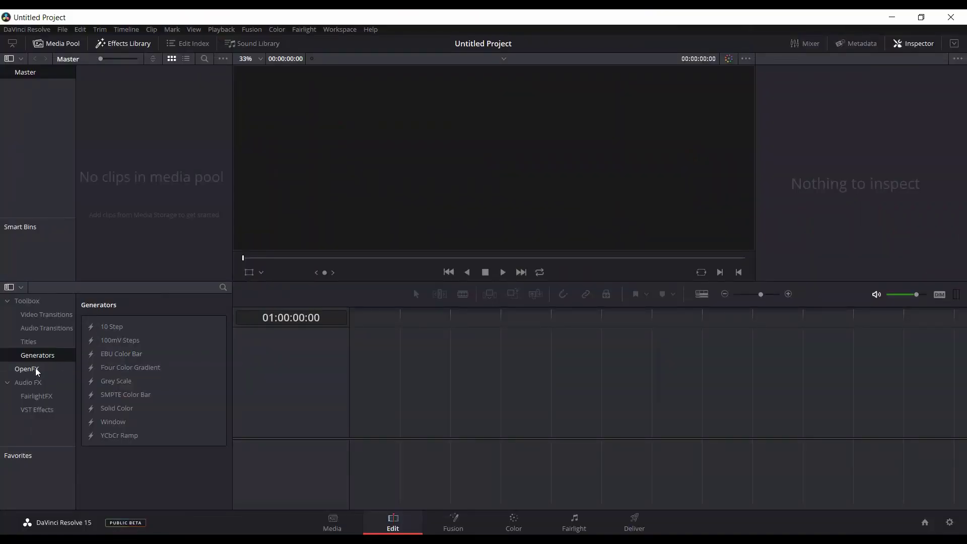
Drag the Transparent Background2 title from the Titles list onto Video 1 of the timeline.
click(30, 342)
scroll(174, 409, down, 3)
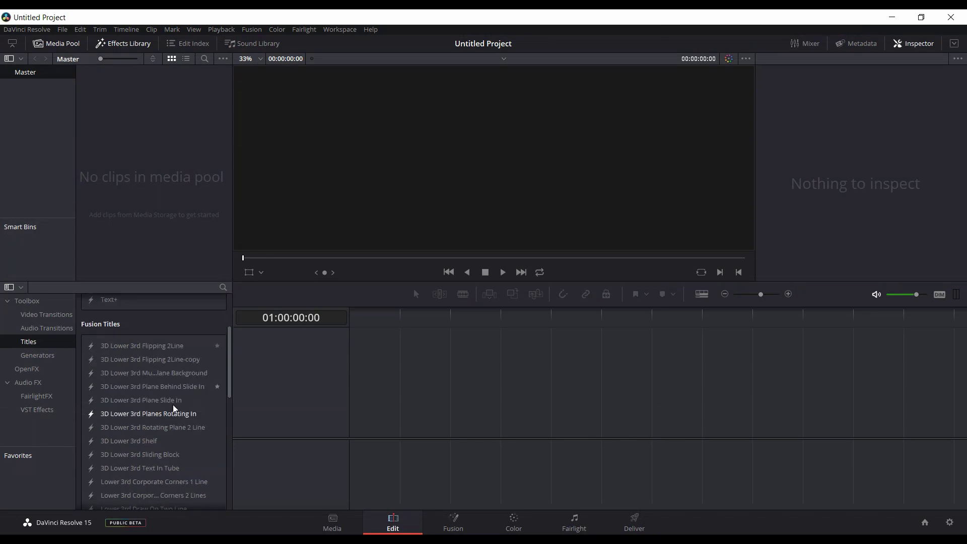
scroll(166, 405, down, 10)
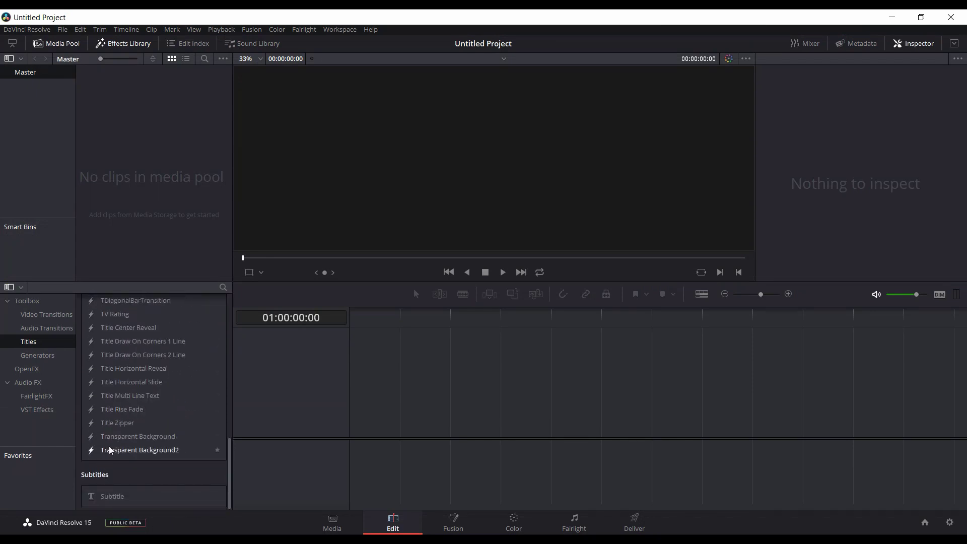
drag(111, 451, 358, 437)
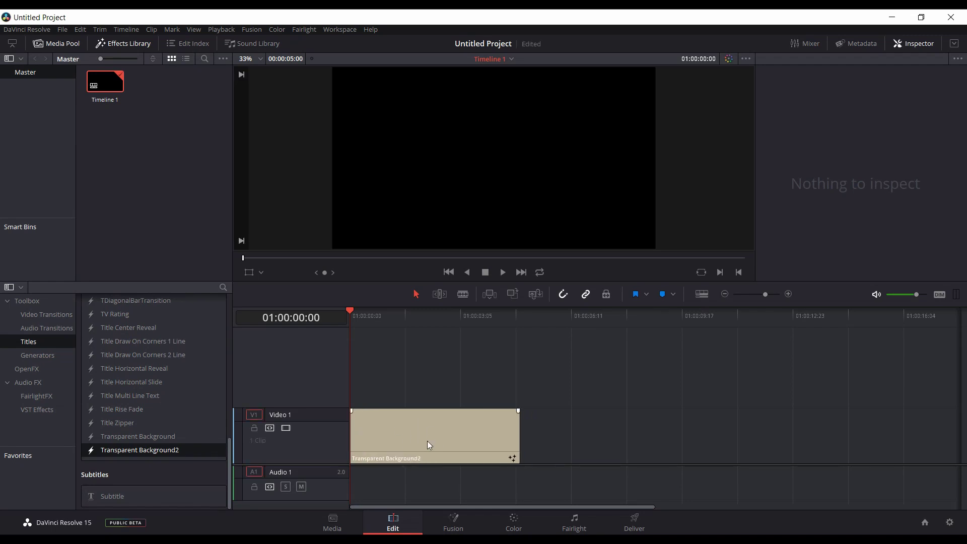
Browse the Generators list in the Effects Library, then return to Titles.
click(33, 354)
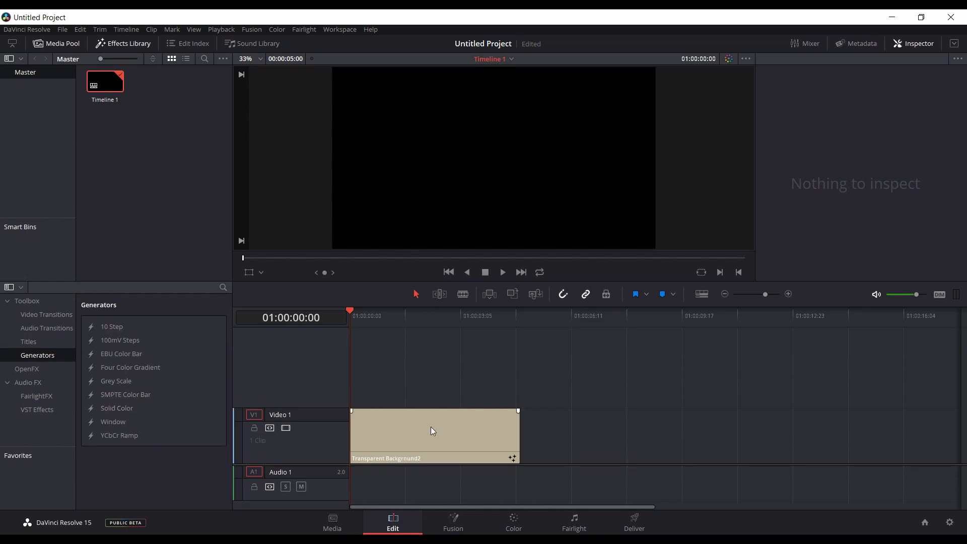
click(28, 344)
scroll(146, 443, down, 5)
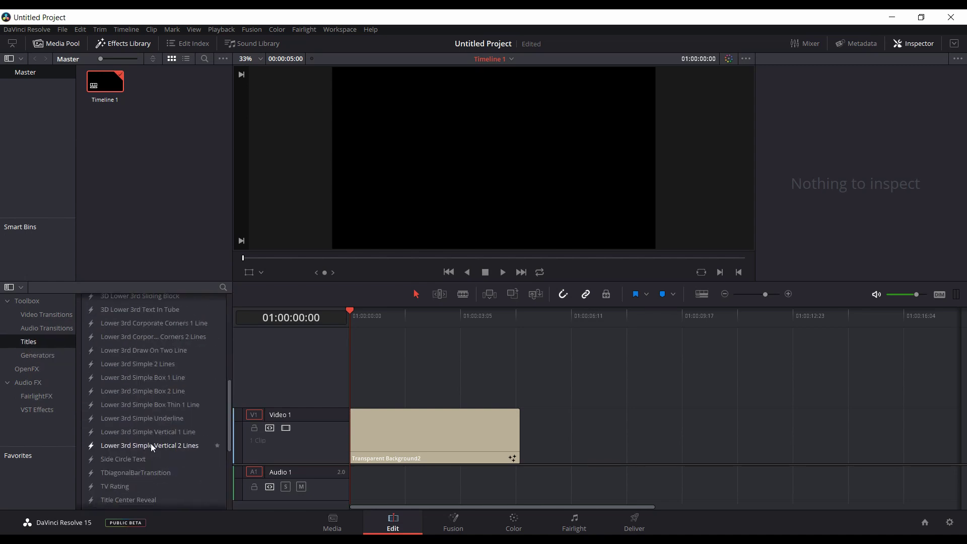
scroll(150, 444, down, 3)
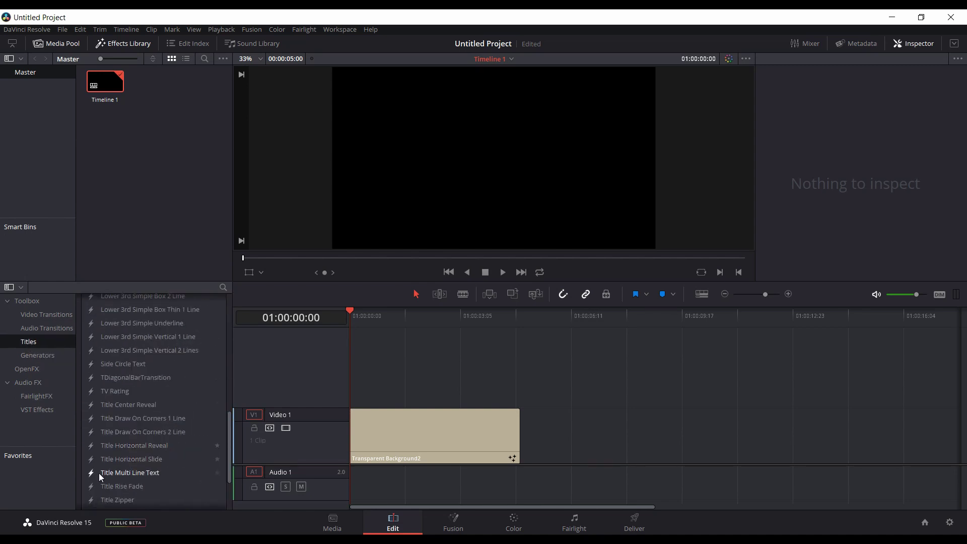
In the title's Fusion composition, add a Background merged via Merge2 and arrange the nodes.
click(449, 524)
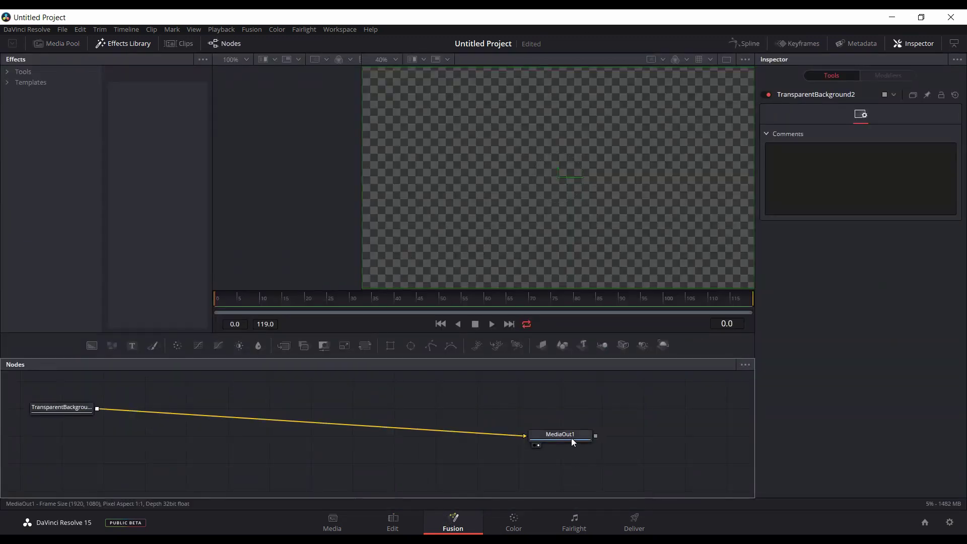
drag(572, 438, 608, 430)
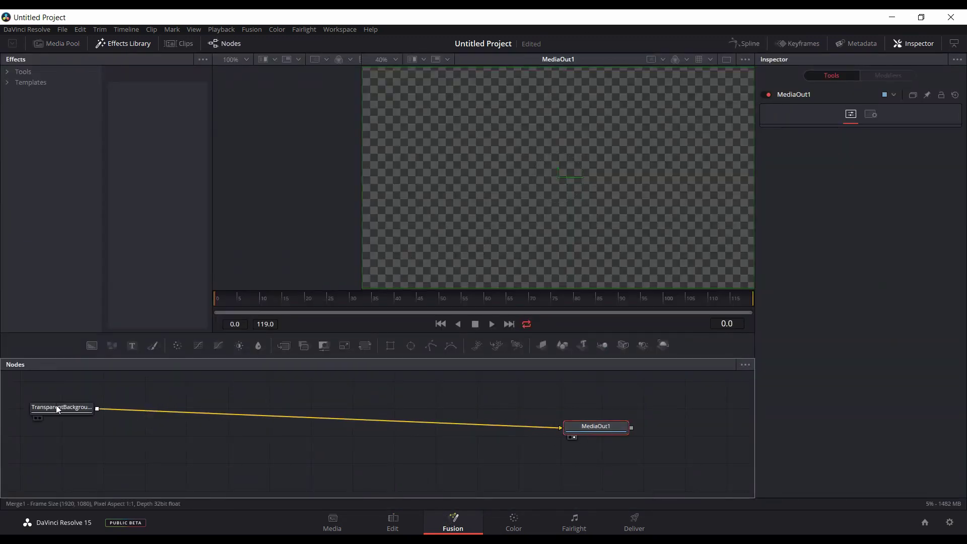
drag(56, 404, 51, 410)
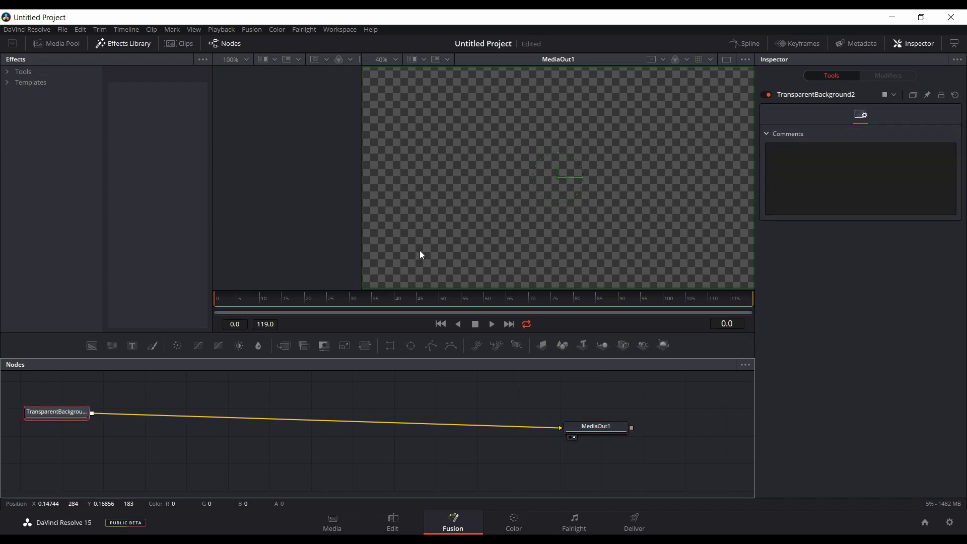
drag(80, 416, 82, 421)
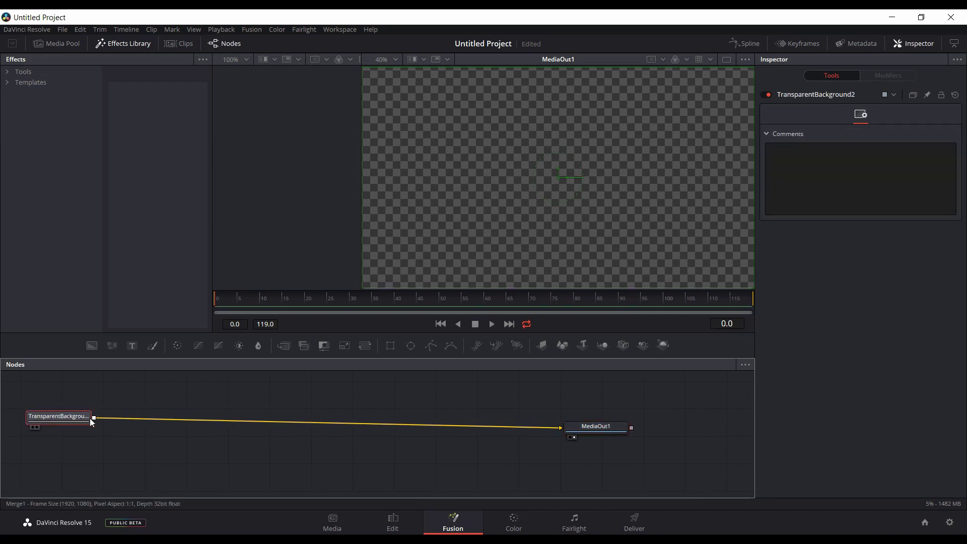
click(95, 346)
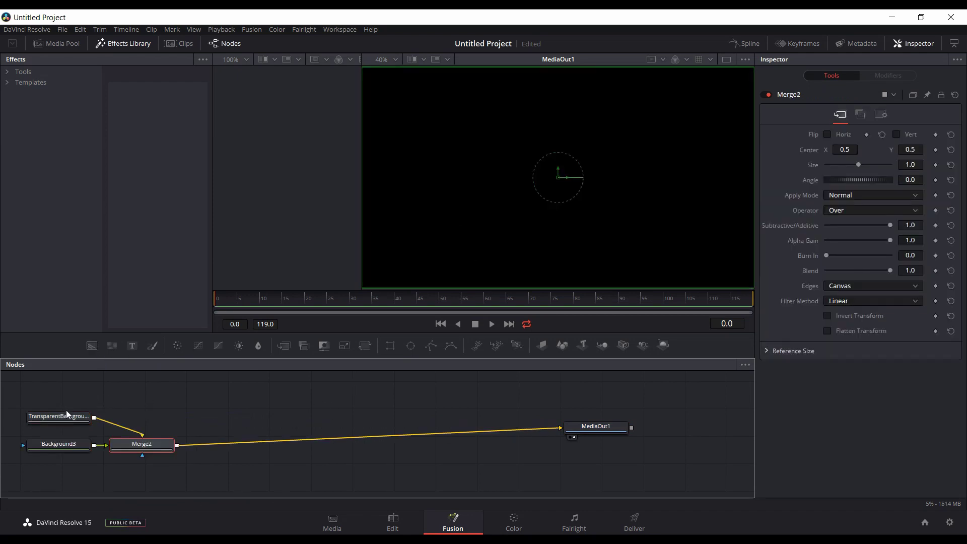
drag(66, 415, 150, 407)
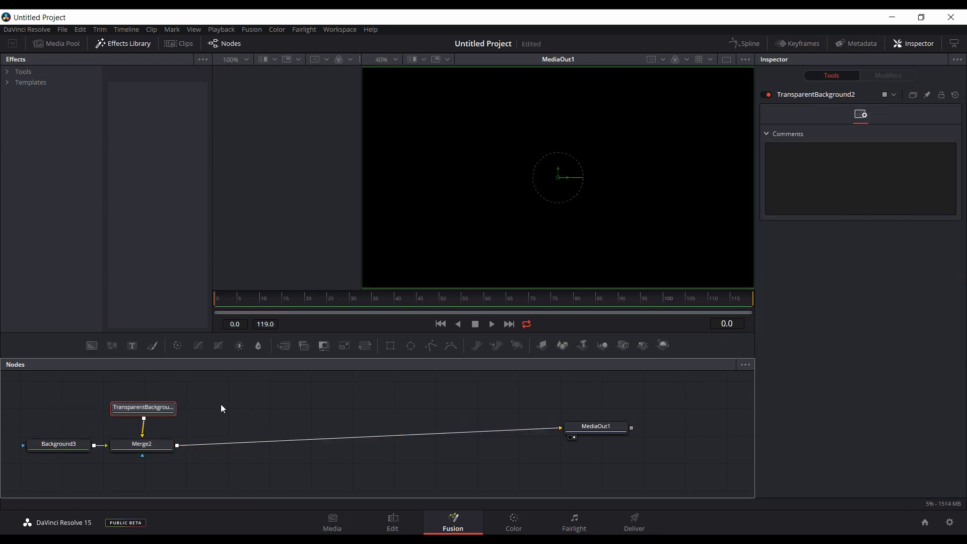
Add a Text+ node merged after Merge2 via Merge3 and set its text to 'Text'.
click(136, 441)
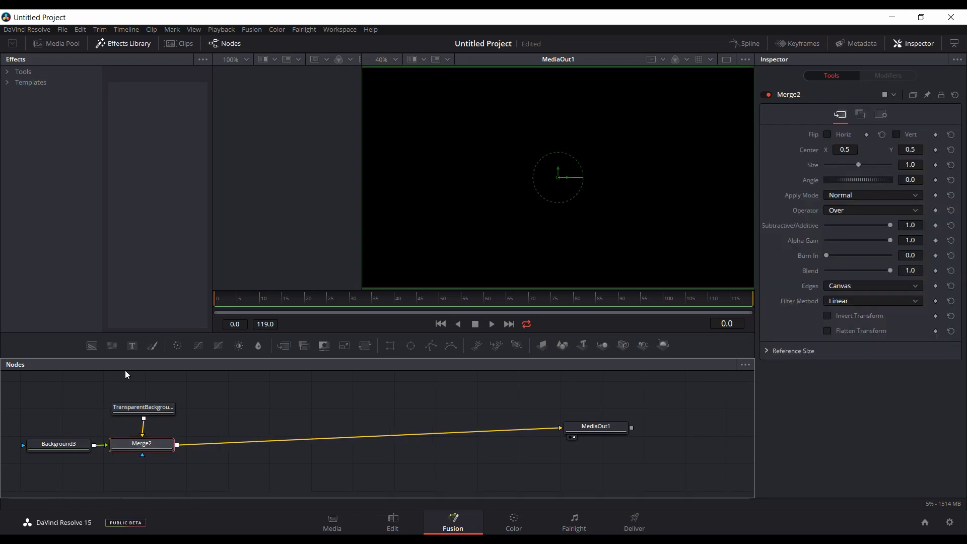
click(133, 347)
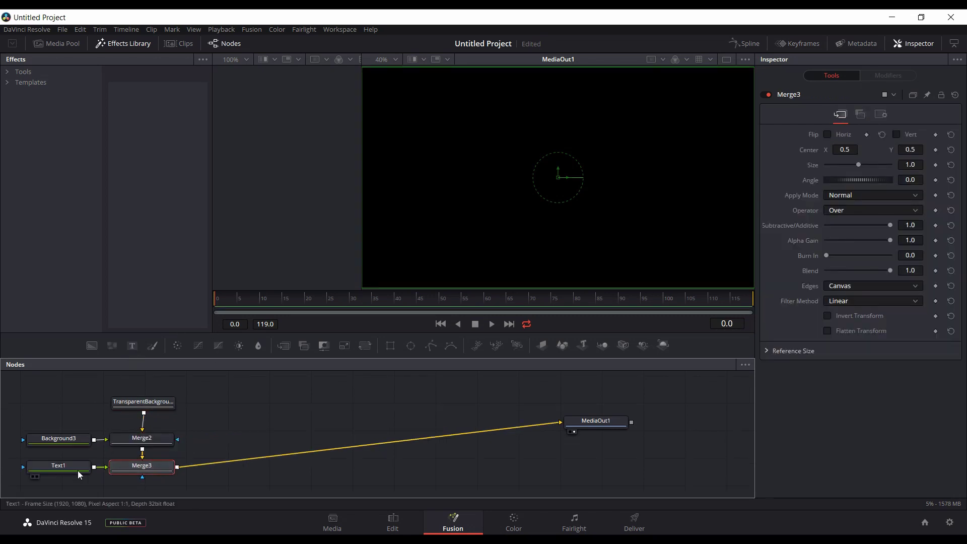
drag(139, 467, 252, 432)
drag(68, 466, 251, 460)
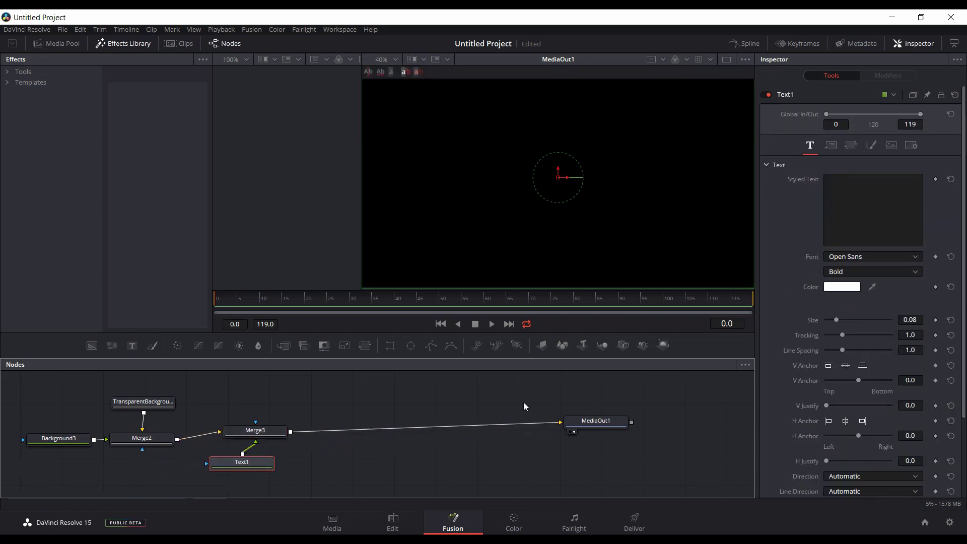
click(847, 205)
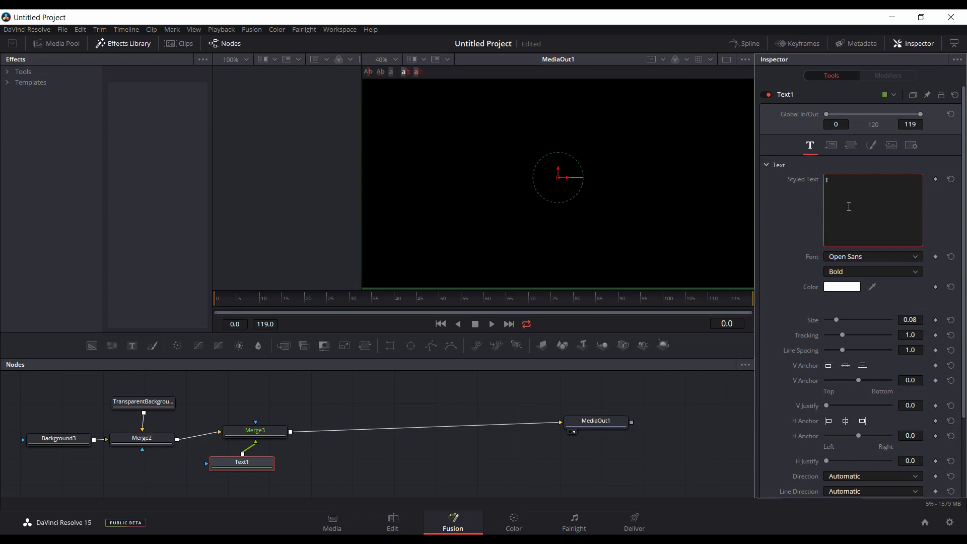
text(Text)
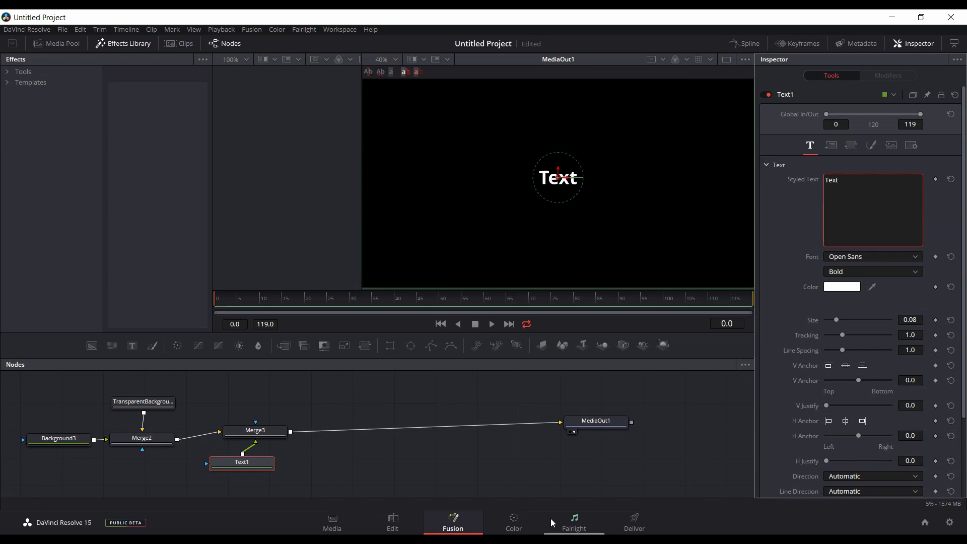
click(394, 522)
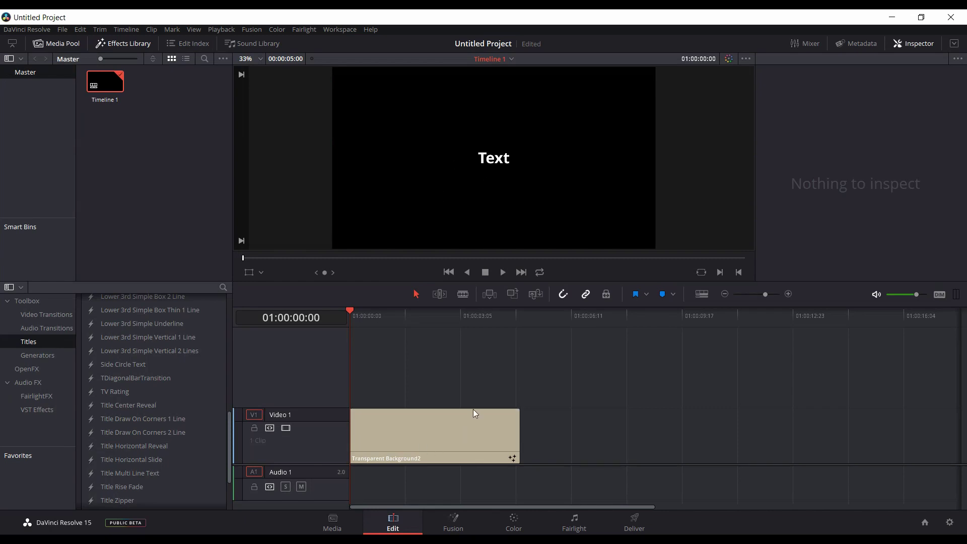
Drag the Transparent Background2 clip from Video 1 up onto a new Video 2 track.
drag(432, 444, 437, 392)
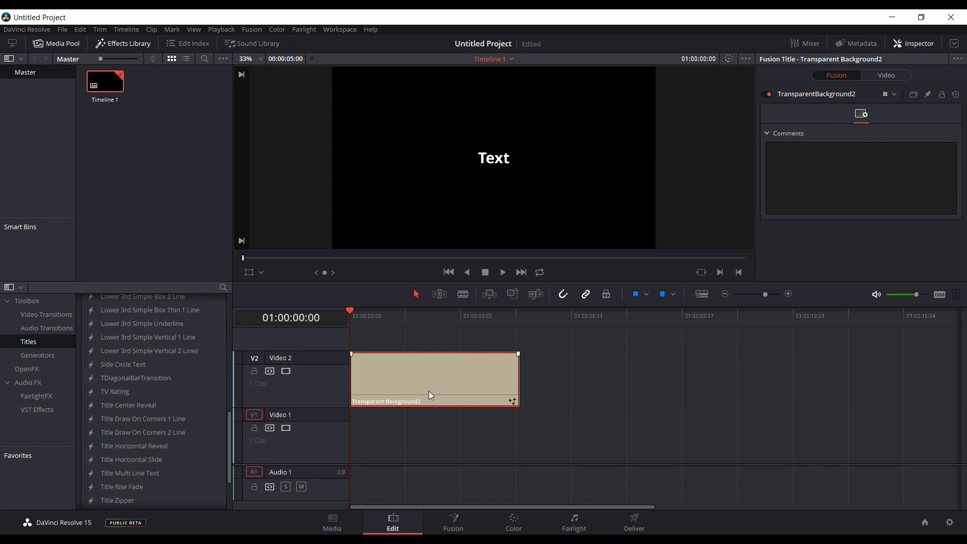
Delete the Merge3, Text1 and black Background3 nodes from the title's composition.
click(453, 523)
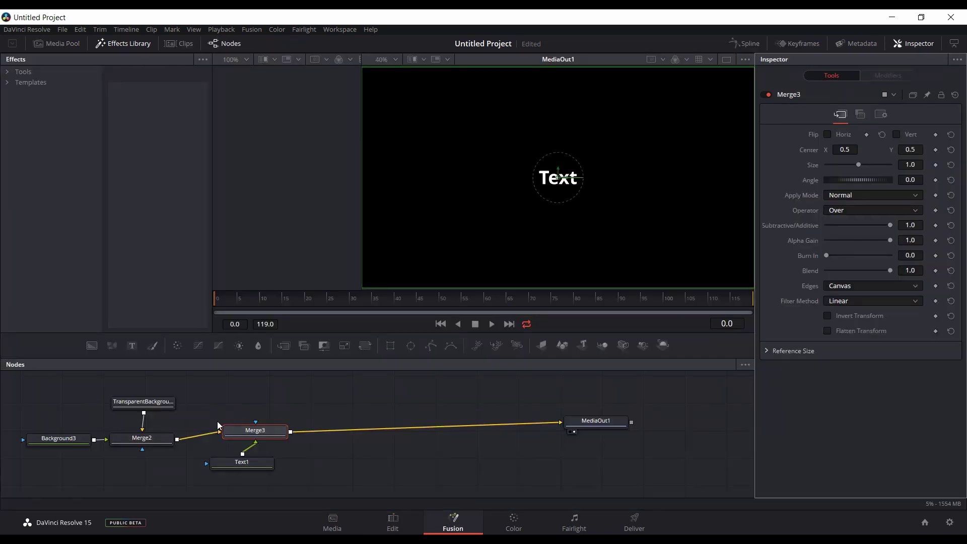
drag(230, 403, 259, 467)
key(Delete)
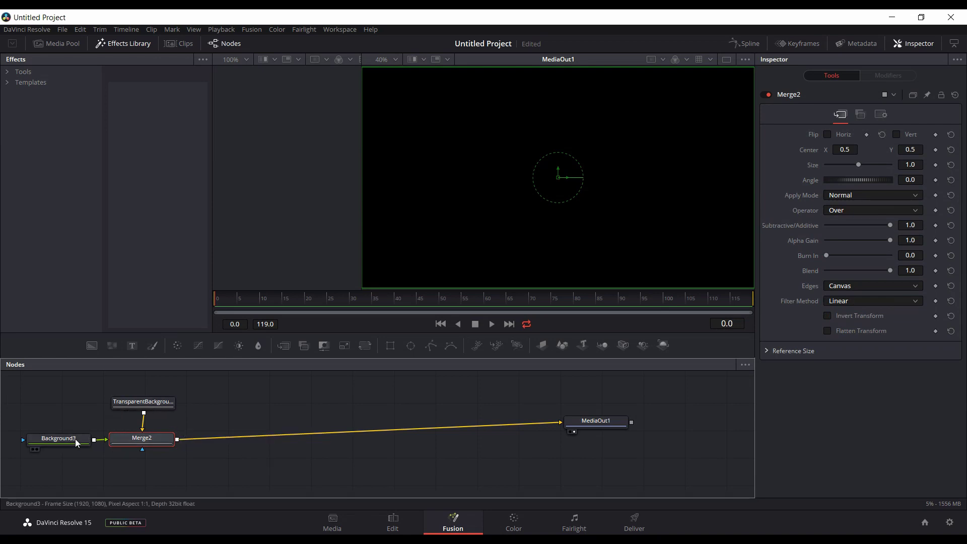
drag(75, 439, 272, 415)
click(273, 416)
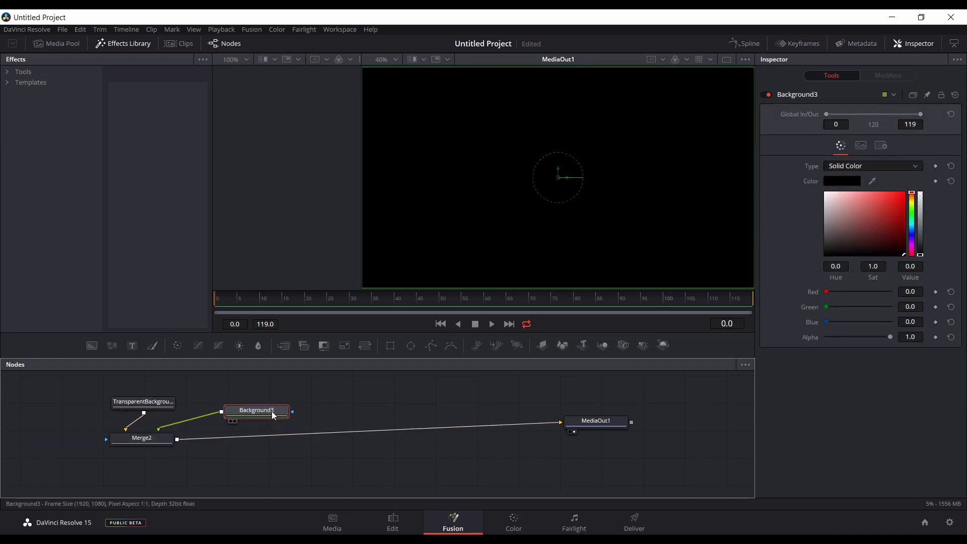
key(Delete)
Add a new Text+ node after Merge2 with the styled text 'Fusion'.
click(149, 442)
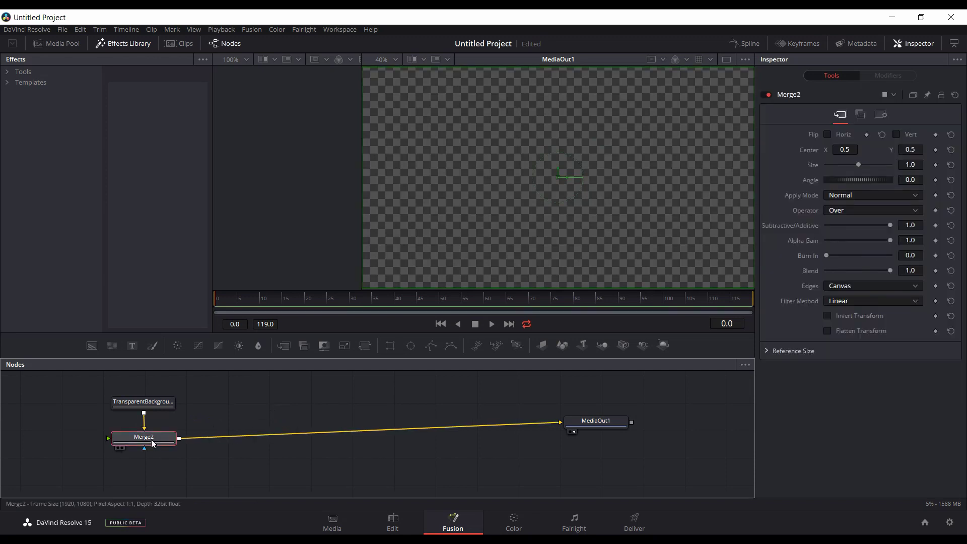
click(131, 348)
drag(159, 470, 249, 440)
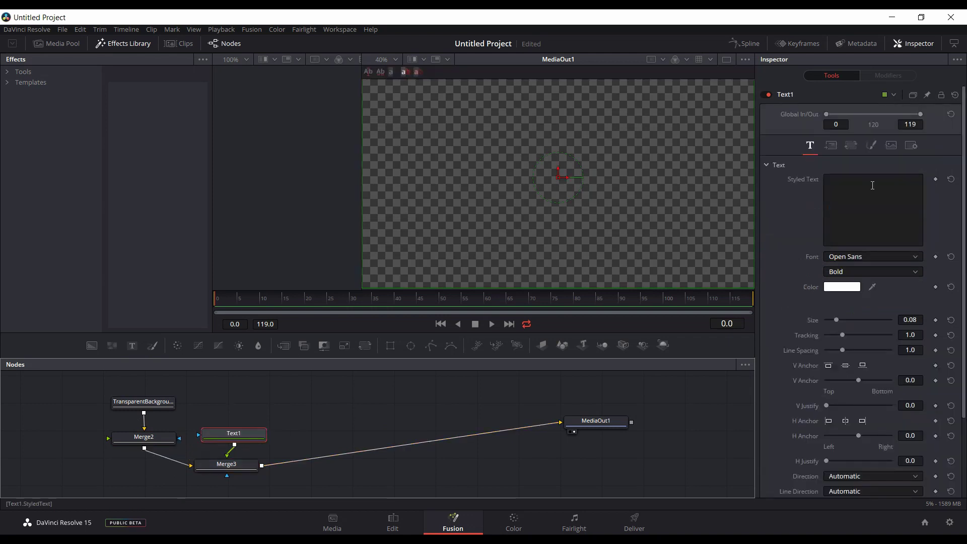
click(865, 194)
text(Fusion)
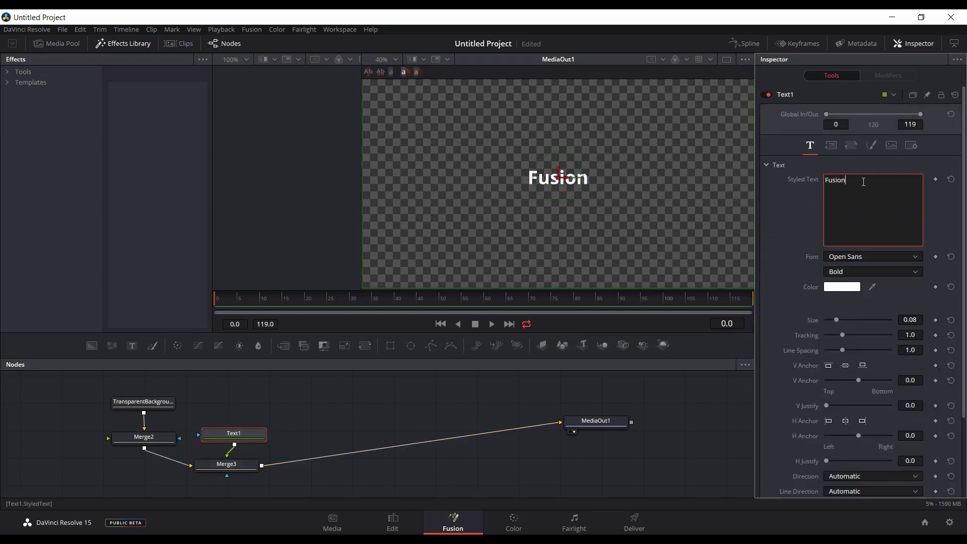
click(393, 523)
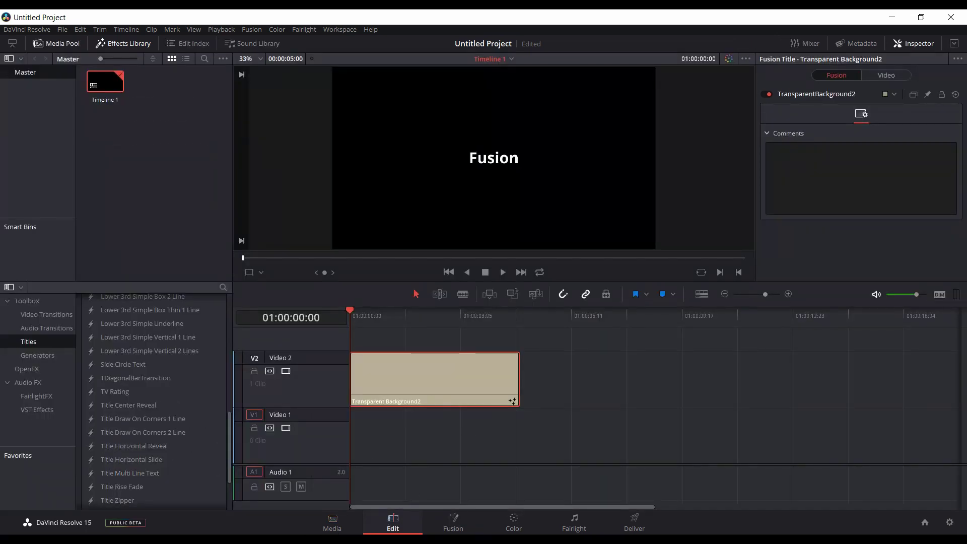
Import S9 Bixby Voice.mp4 from the project videos folder into the Media Pool.
click(268, 496)
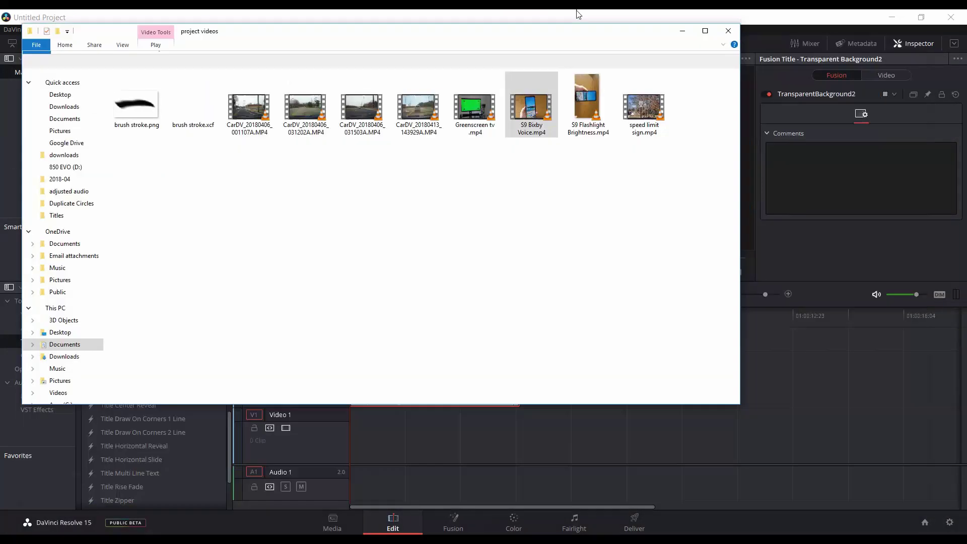
drag(582, 29, 715, 61)
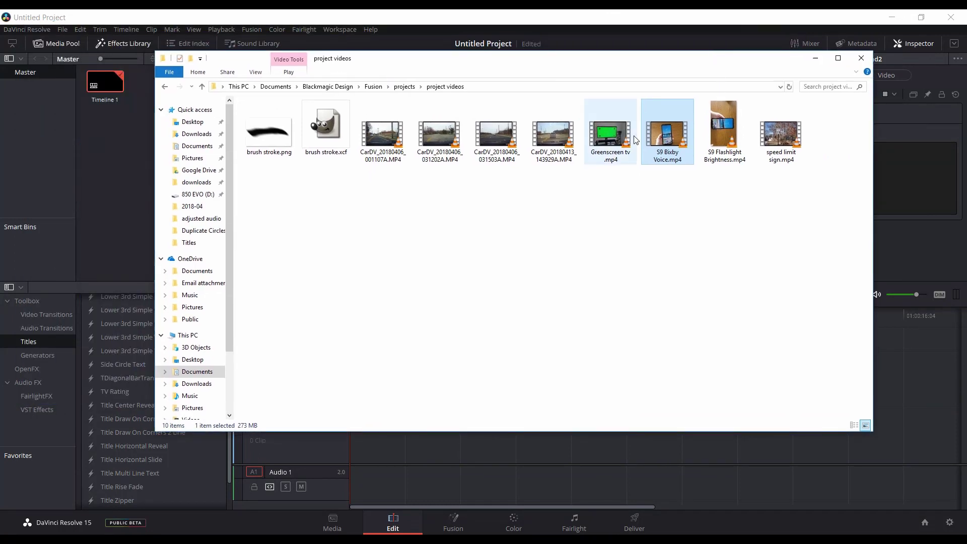
drag(662, 151, 126, 211)
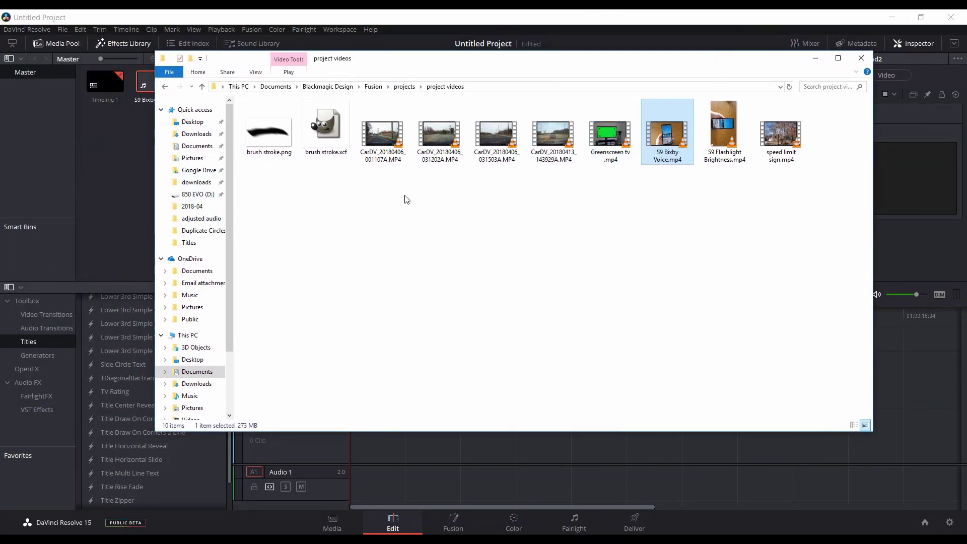
click(815, 58)
Place the phone footage on Video 1 under the title and preview it at 01:00:00:22.
drag(154, 82, 393, 431)
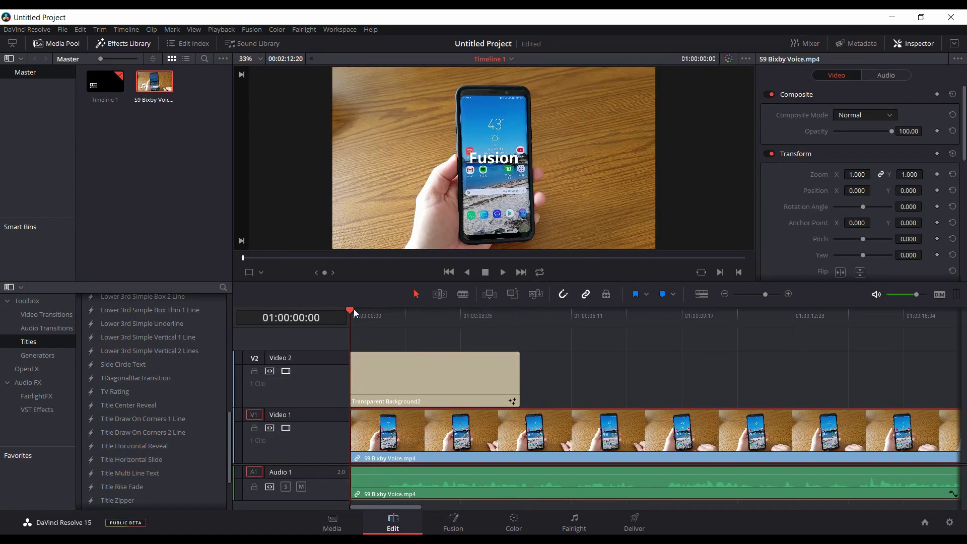
drag(352, 310, 380, 311)
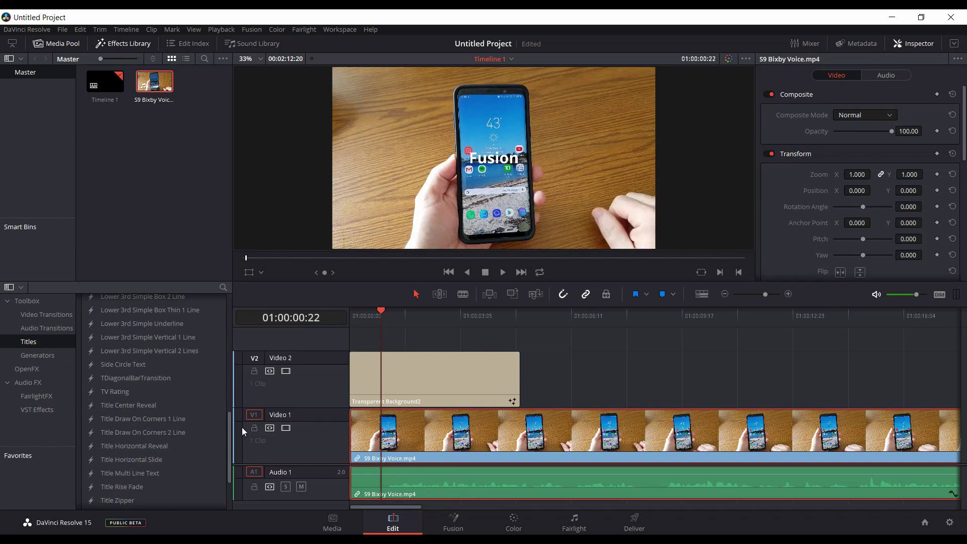
drag(228, 417, 228, 434)
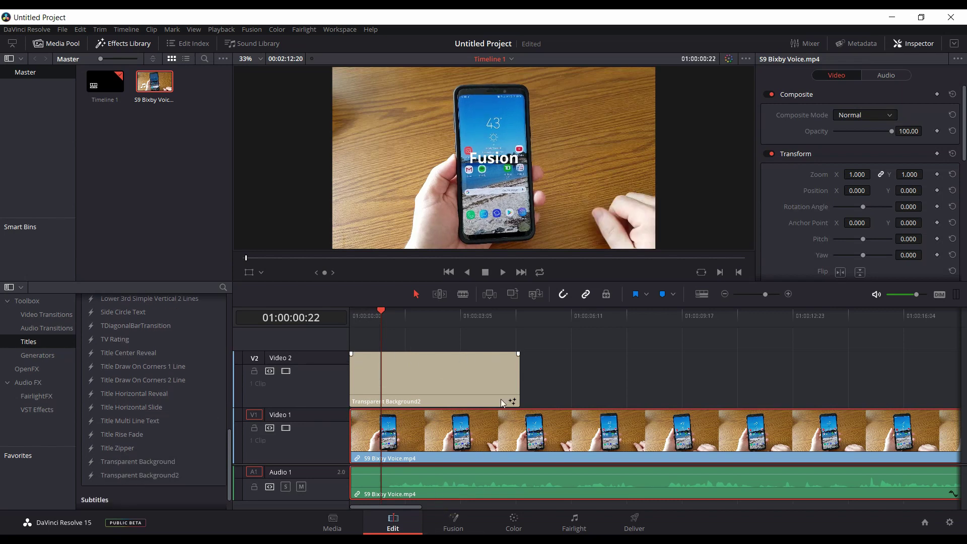